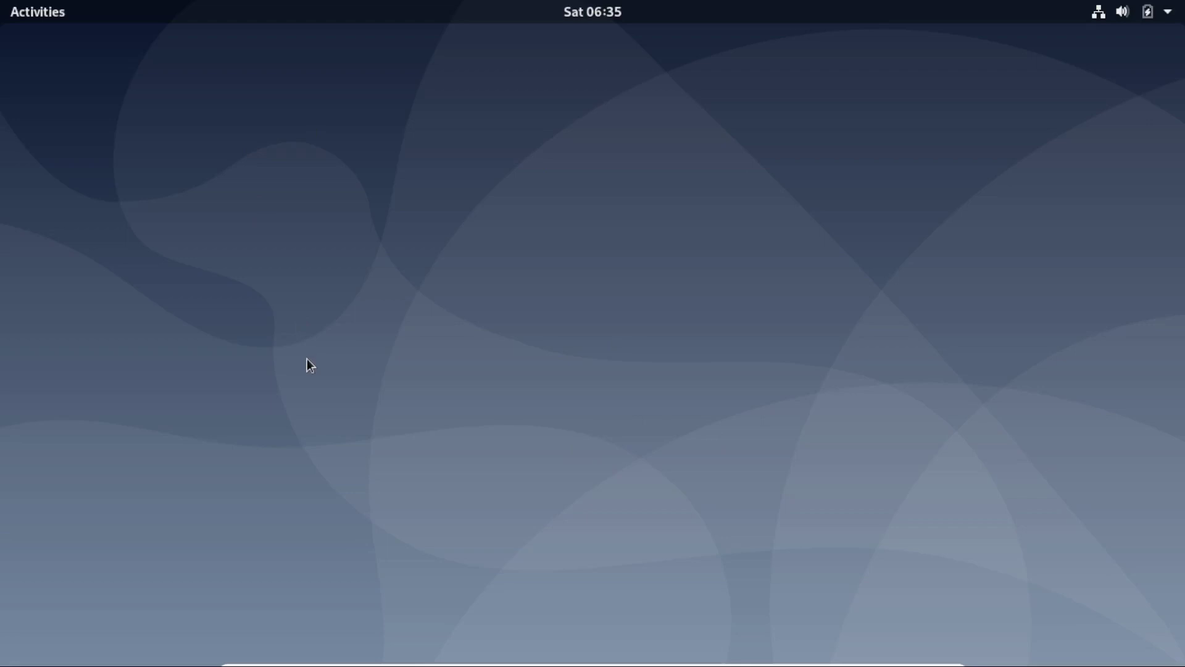
Launch Google Chrome by searching 'goo' in the Activities overview.
key(super)
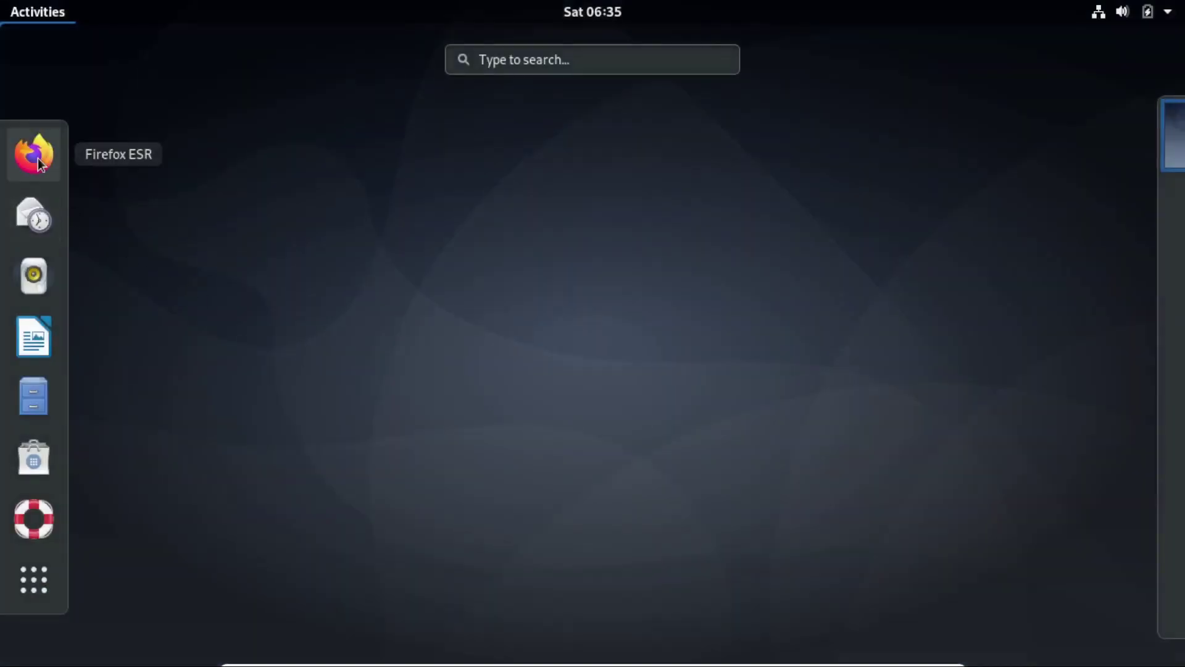
click(542, 62)
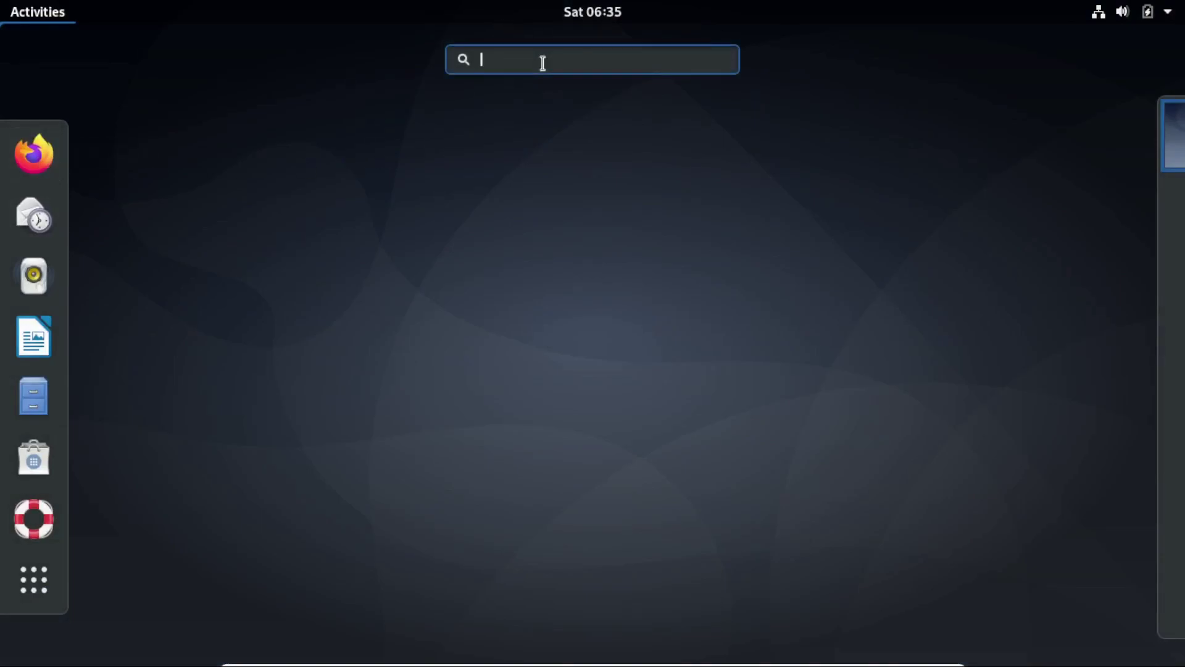
text(goo)
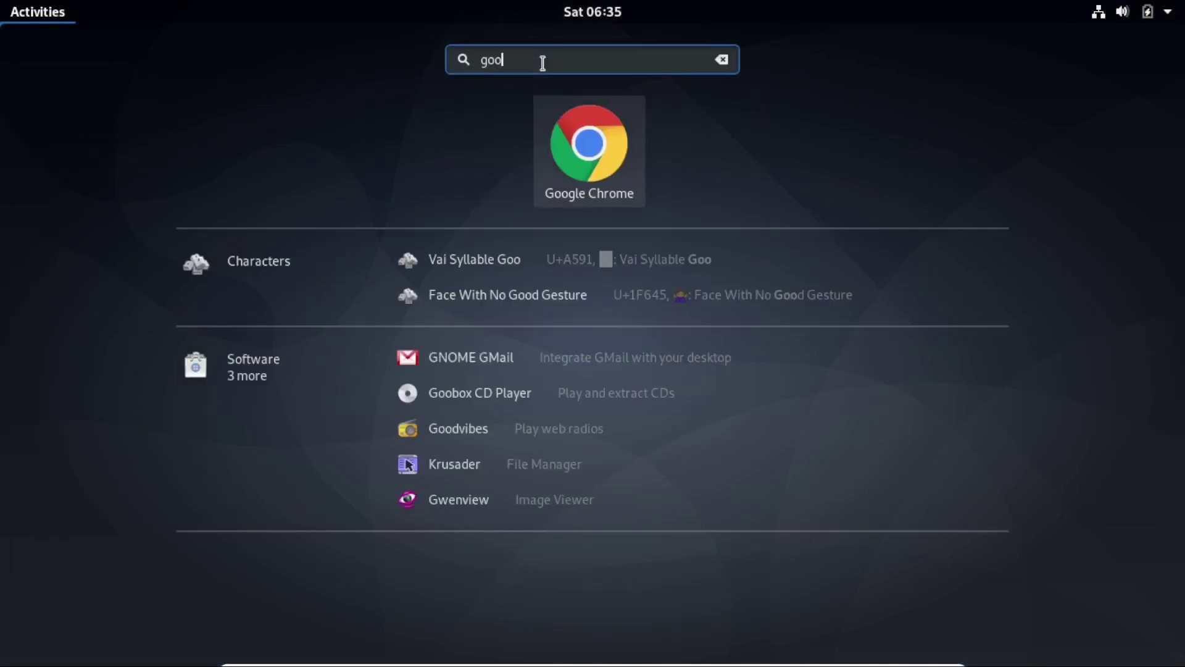
key(Return)
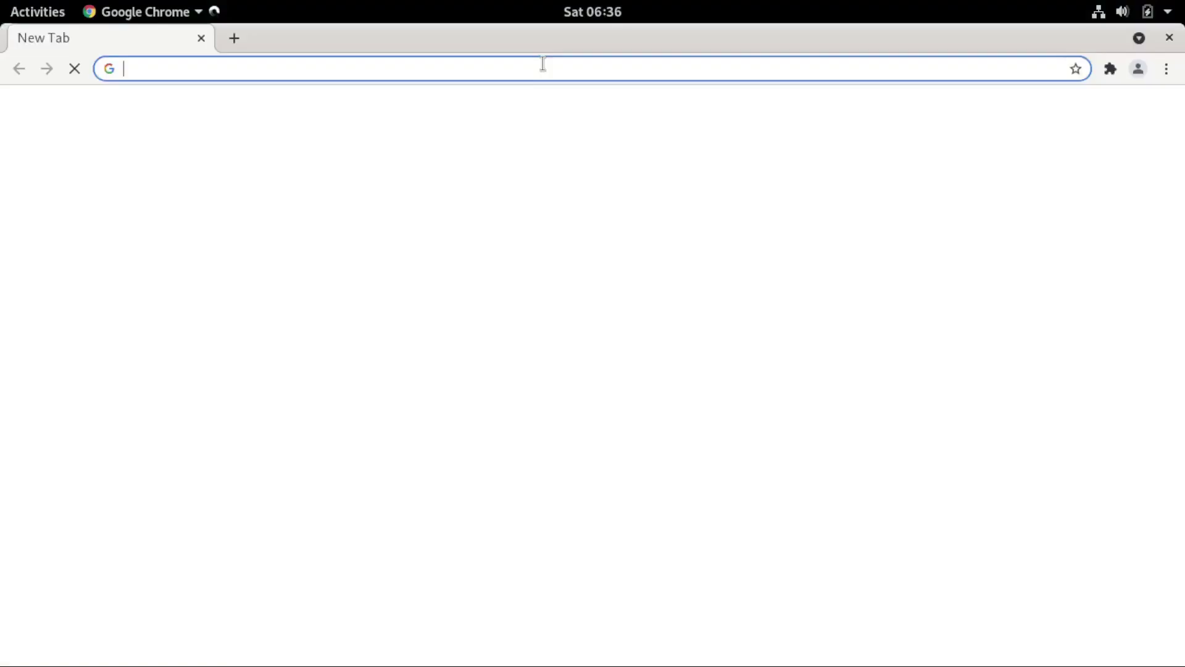
Google 'opera install linux' and open the Opera browser download page from the results.
click(399, 64)
text(o)
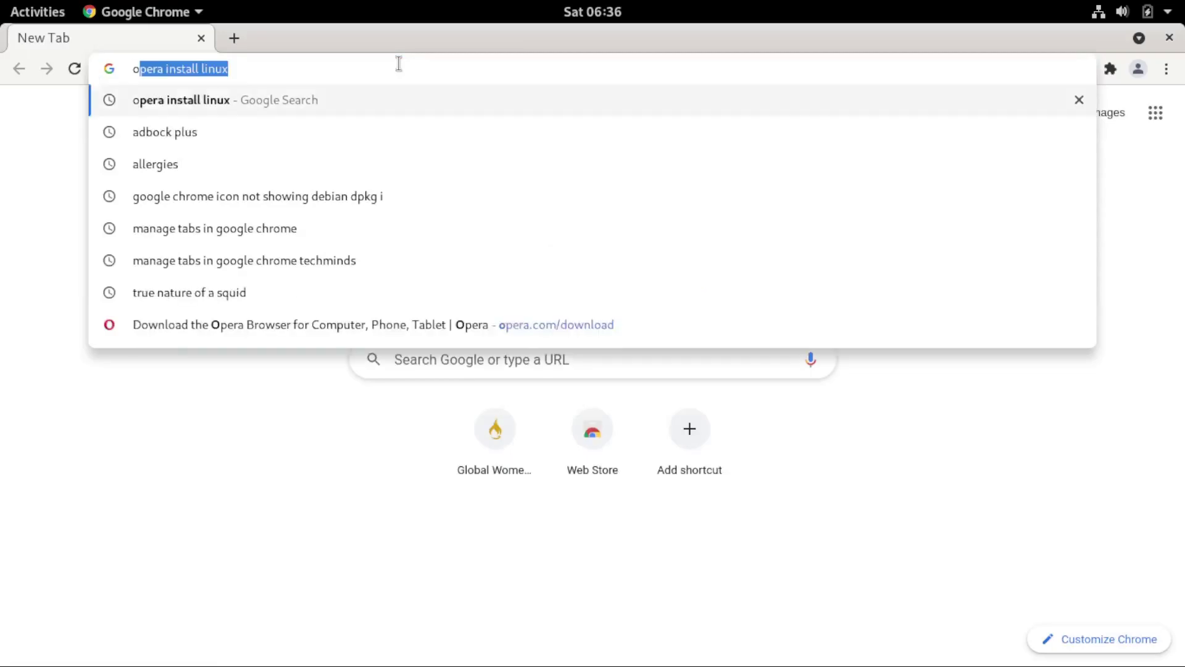
text(pera insta)
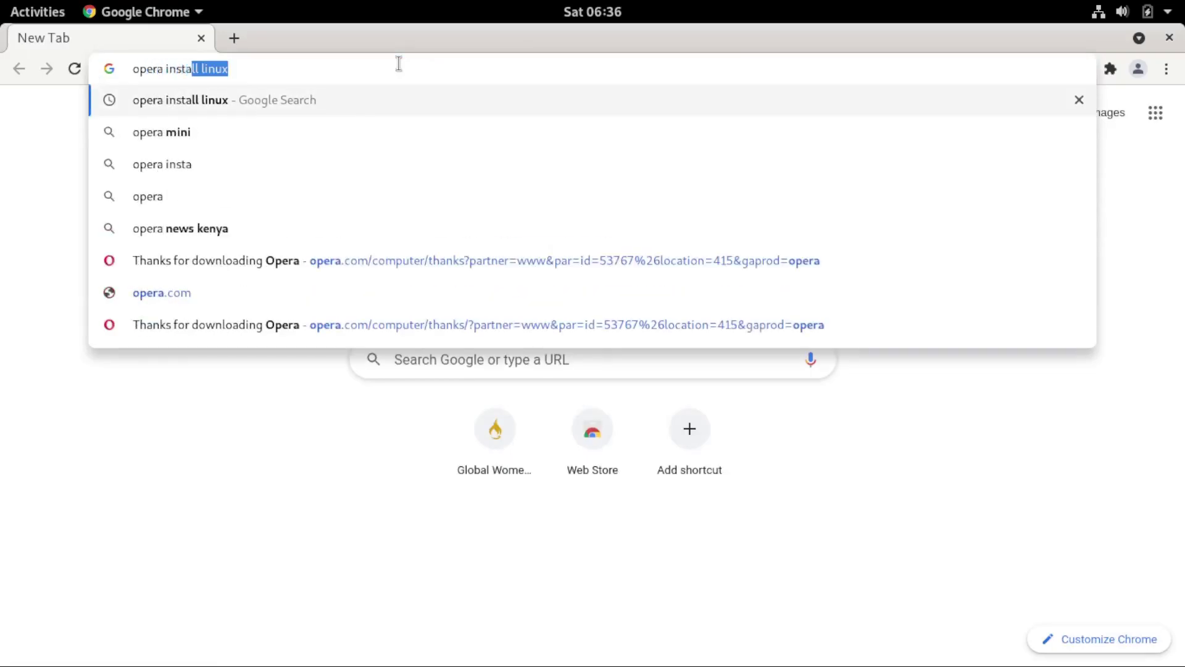
text(ll linux)
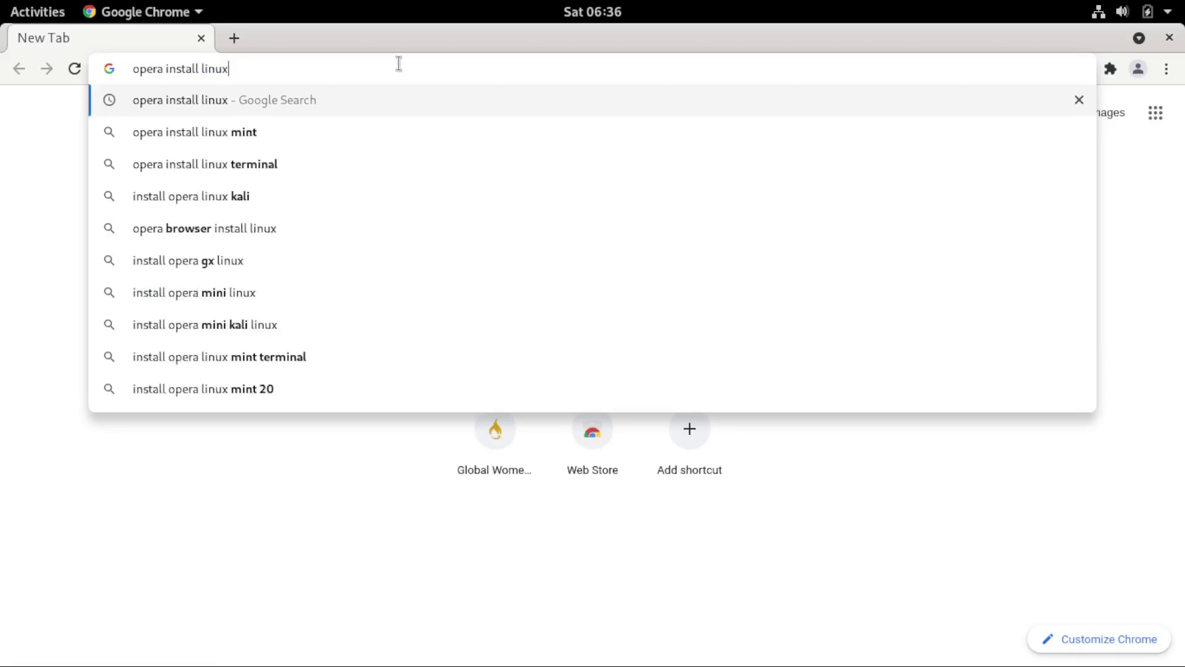
key(Return)
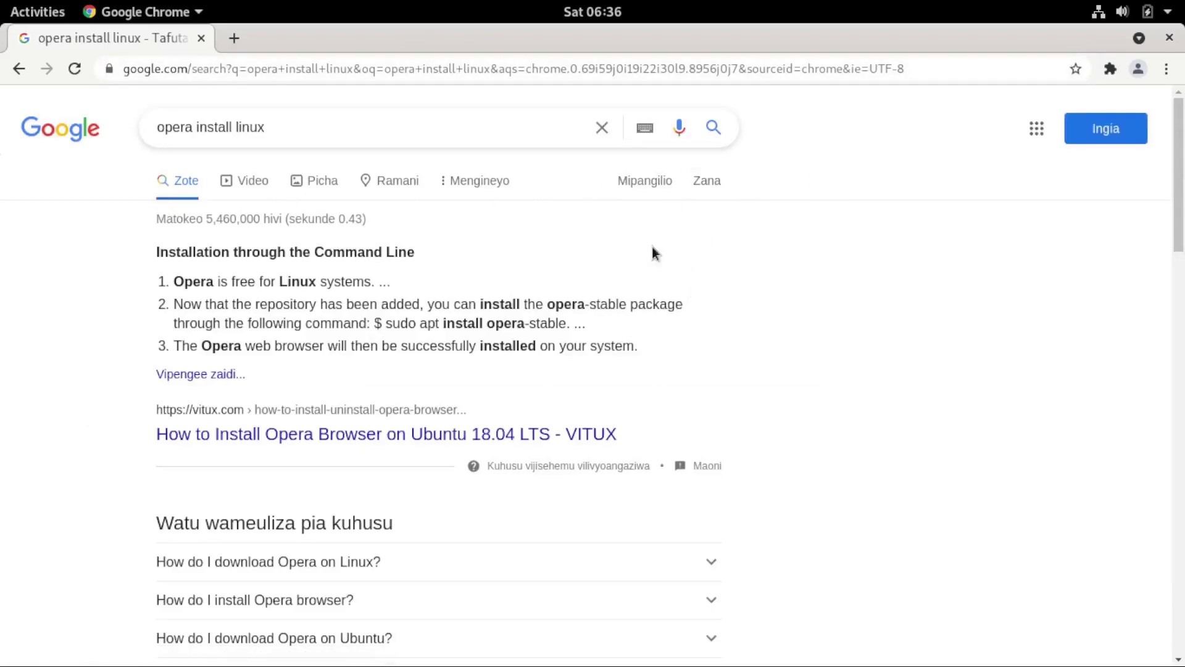
scroll(483, 290, down, 3)
scroll(483, 290, down, 5)
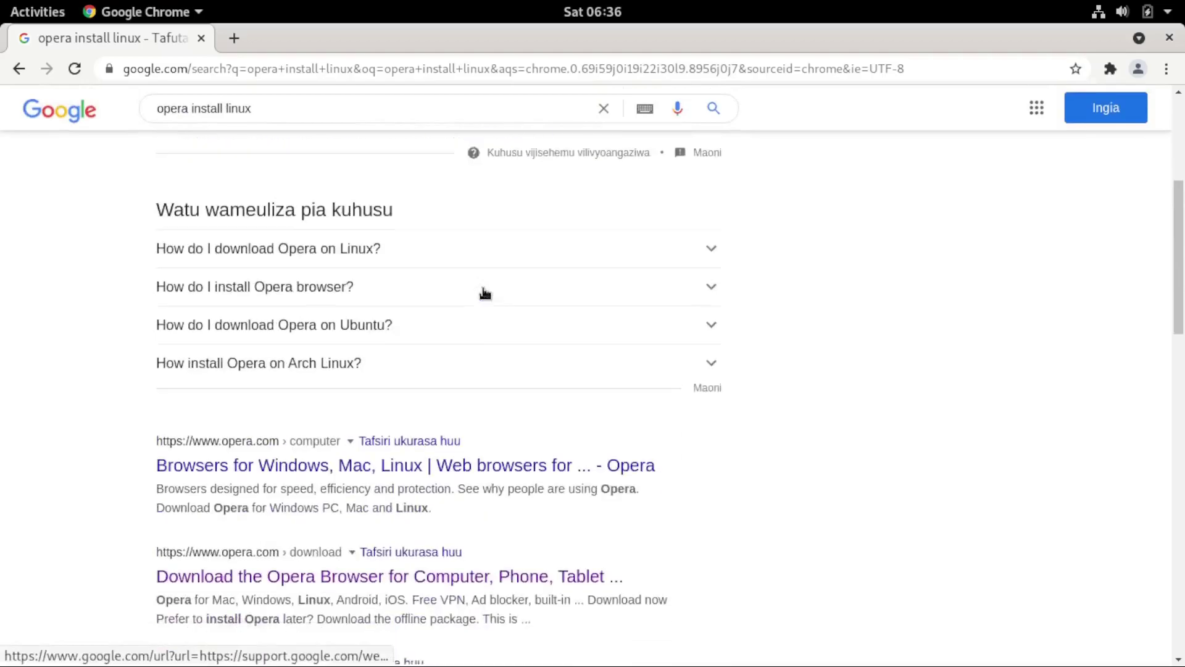
scroll(323, 238, down, 7)
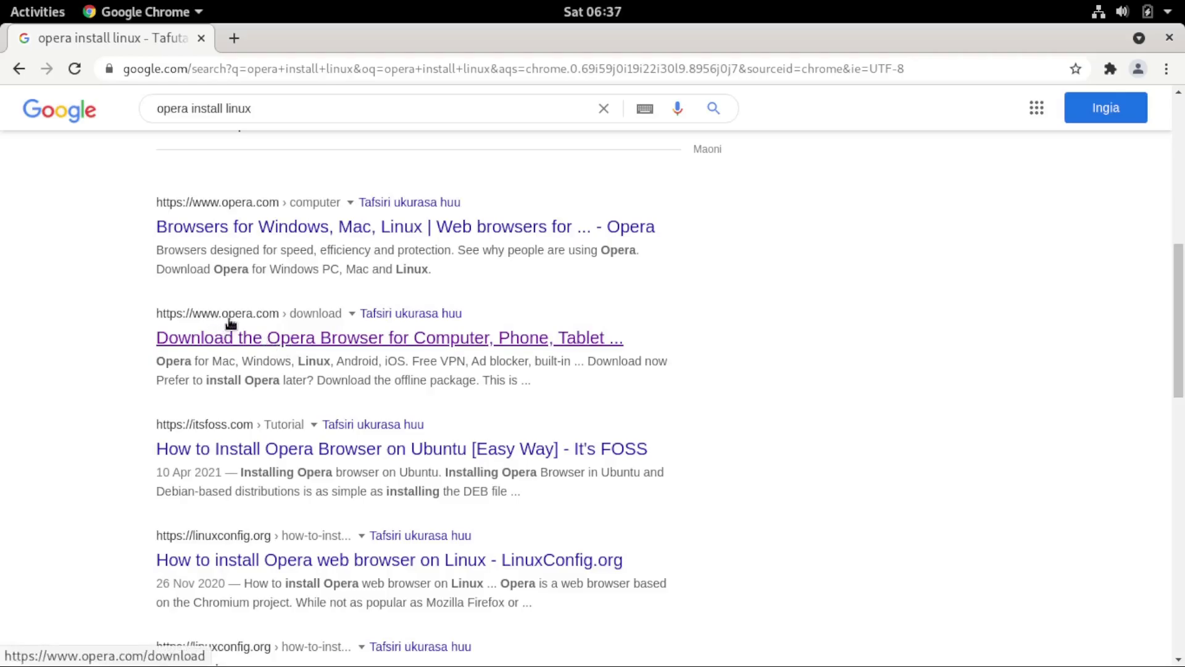
click(260, 343)
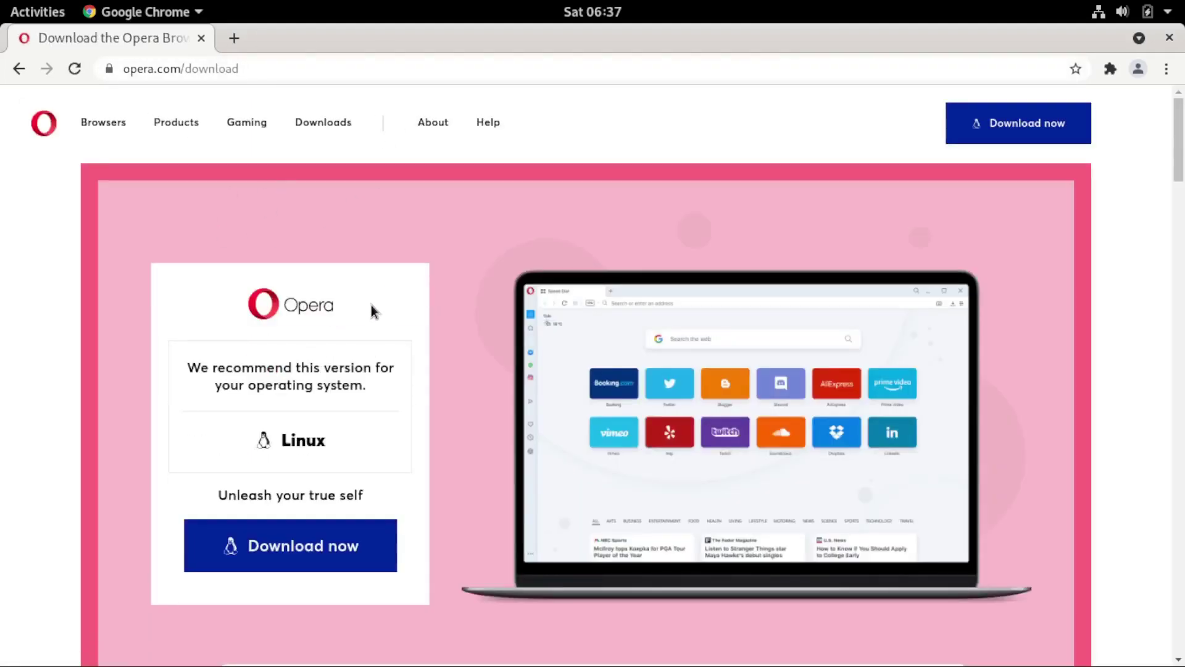
Start downloading the Opera .deb package from the Linux card's Download now button.
scroll(372, 305, down, 3)
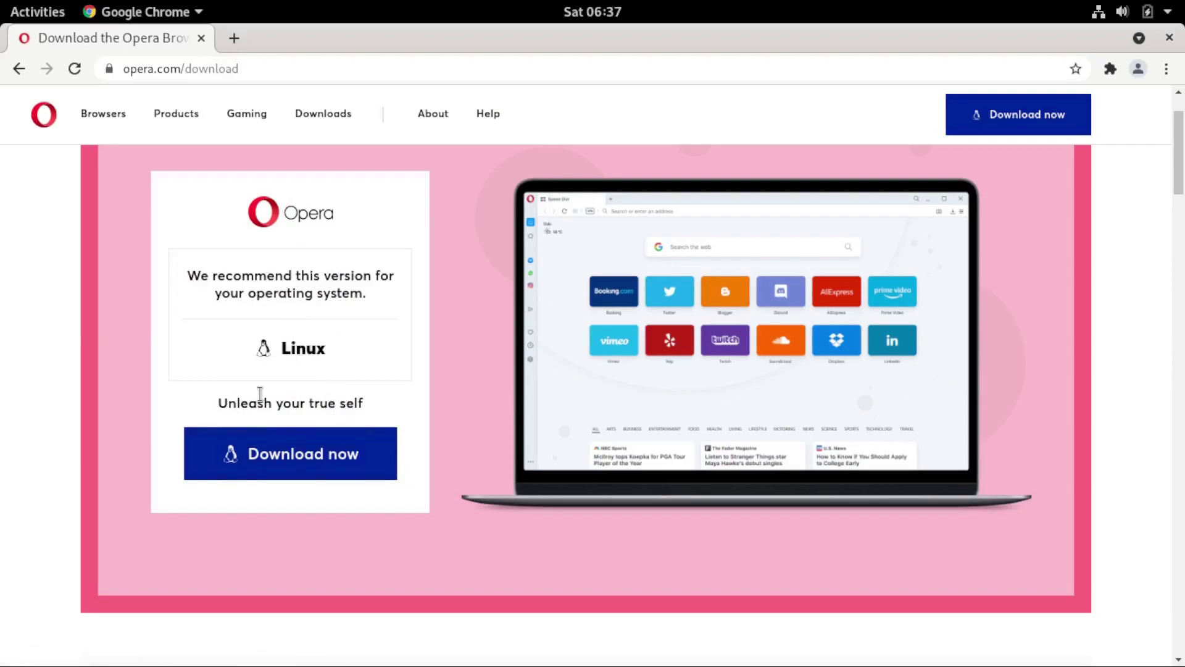
click(303, 460)
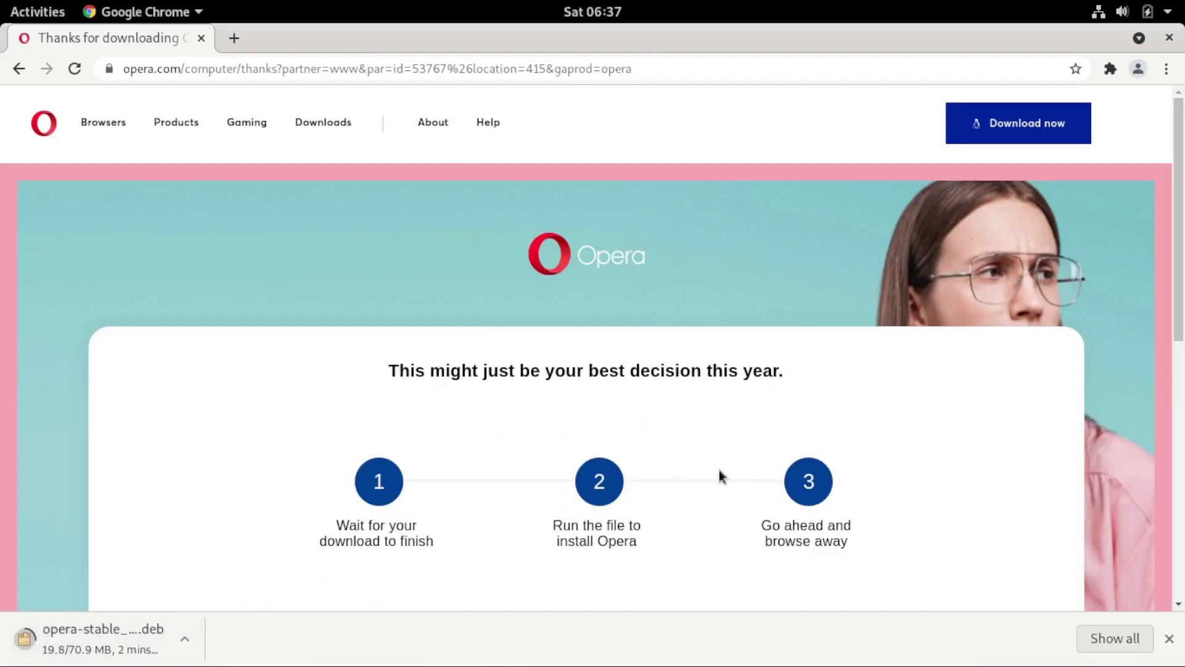
Cancel the opera-stable .deb download and close Chrome's download bar.
scroll(754, 380, down, 3)
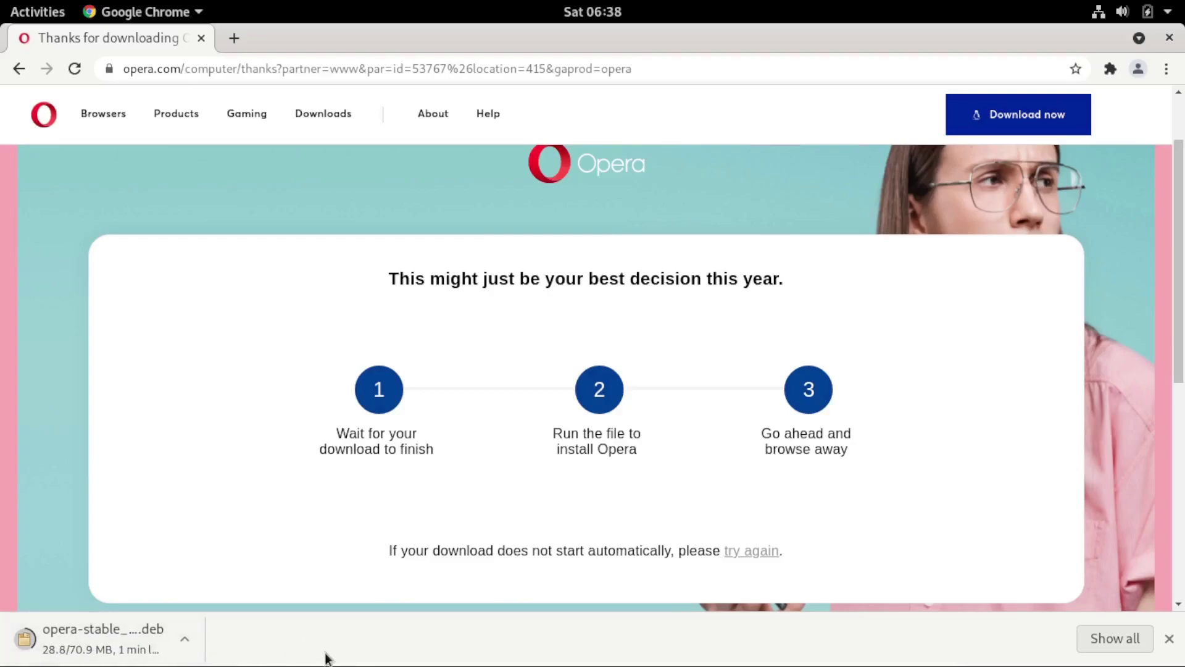
click(197, 639)
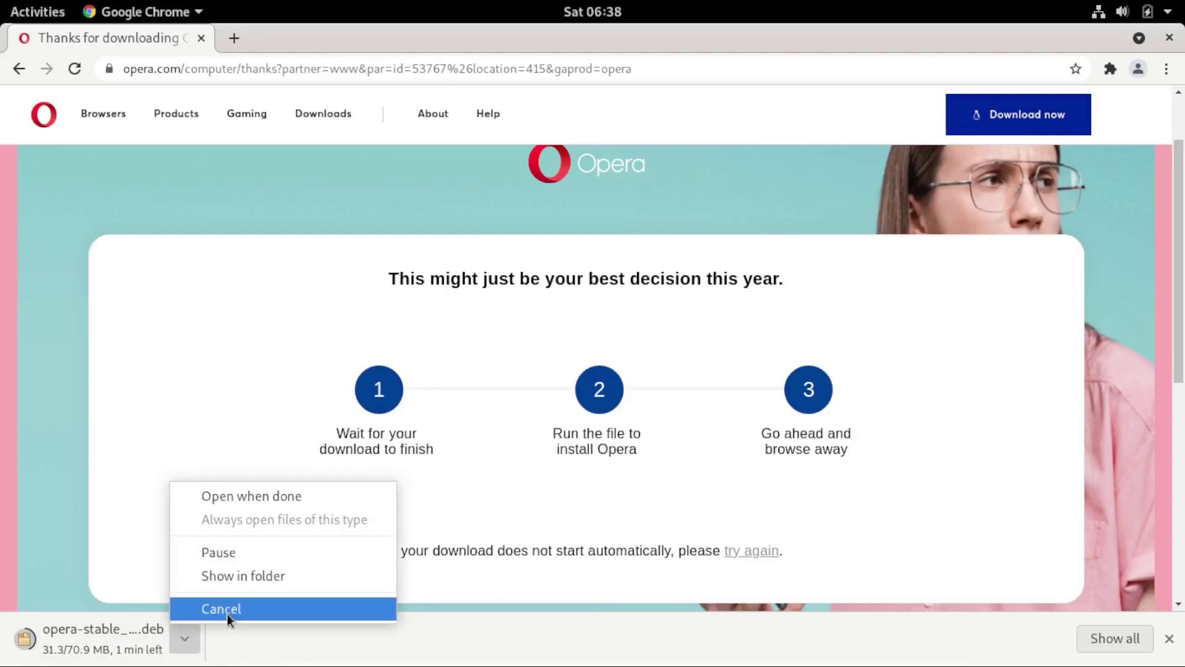
click(215, 611)
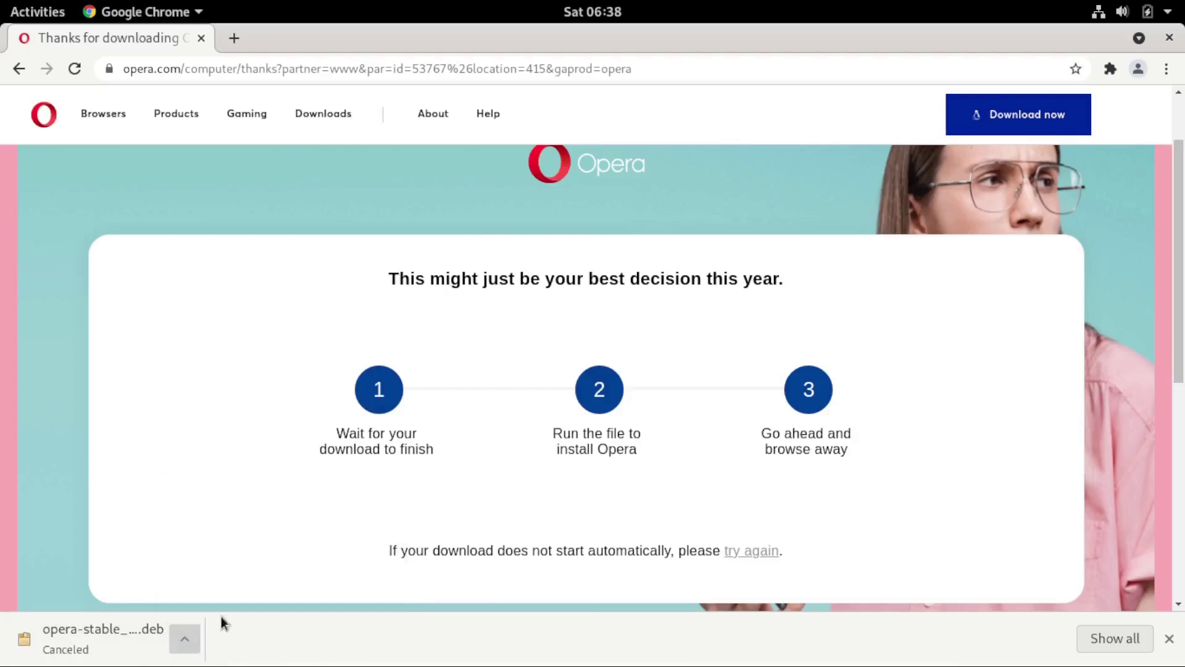
click(1166, 639)
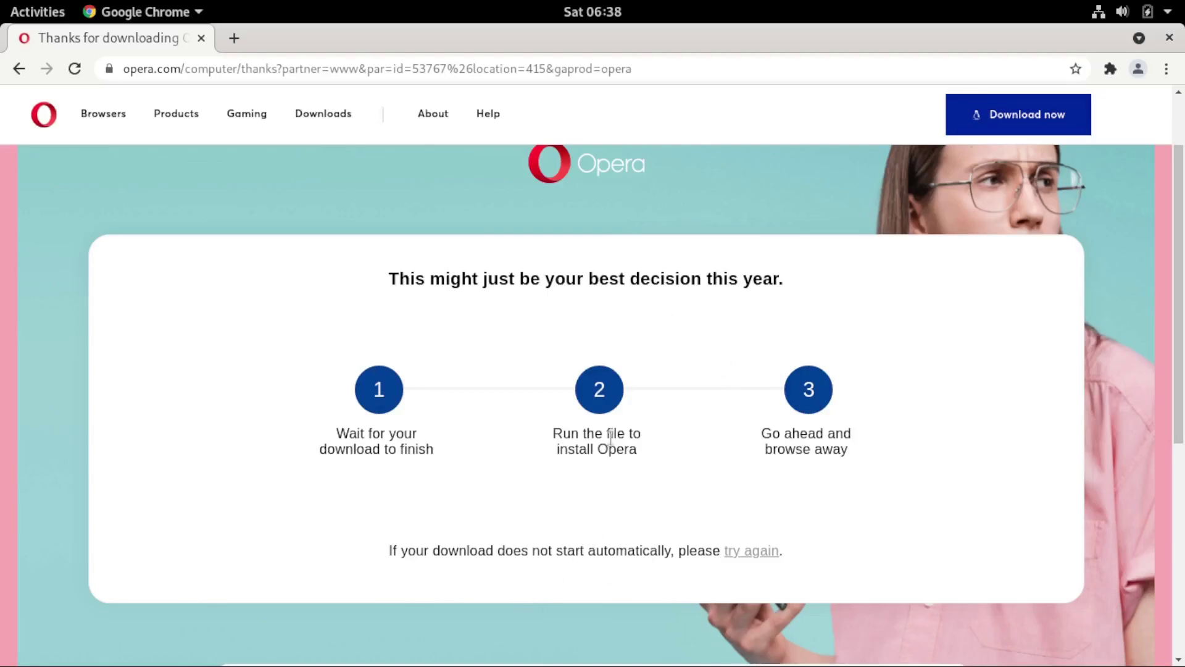
scroll(320, 290, up, 3)
scroll(209, 377, down, 4)
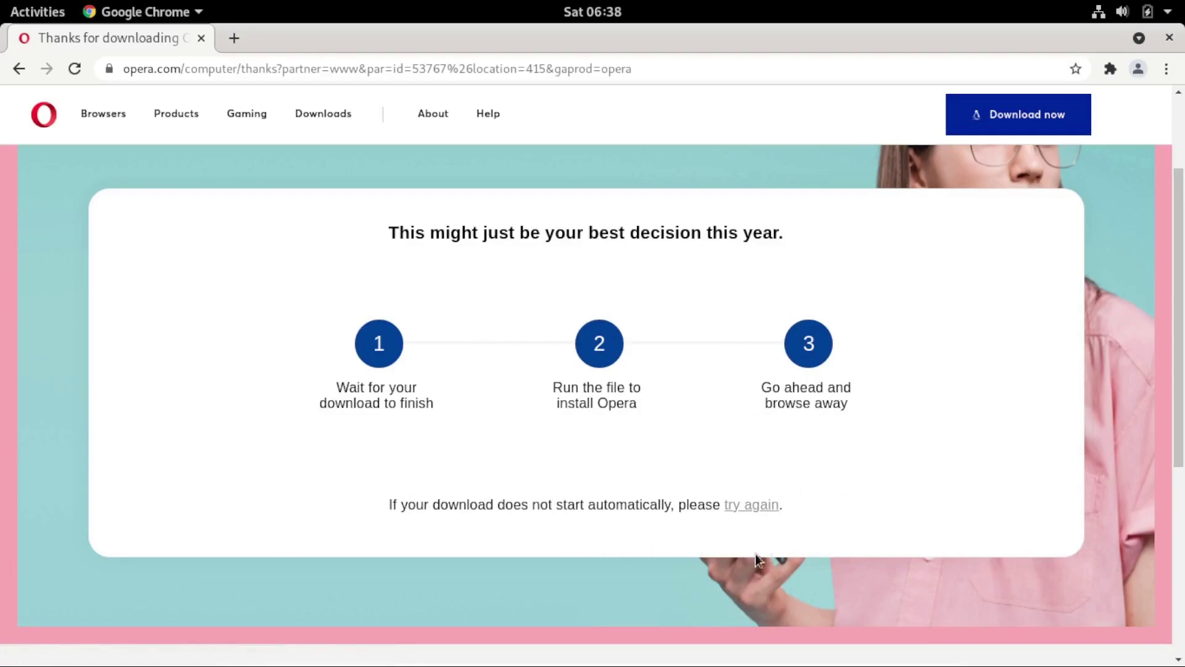
scroll(905, 442, up, 3)
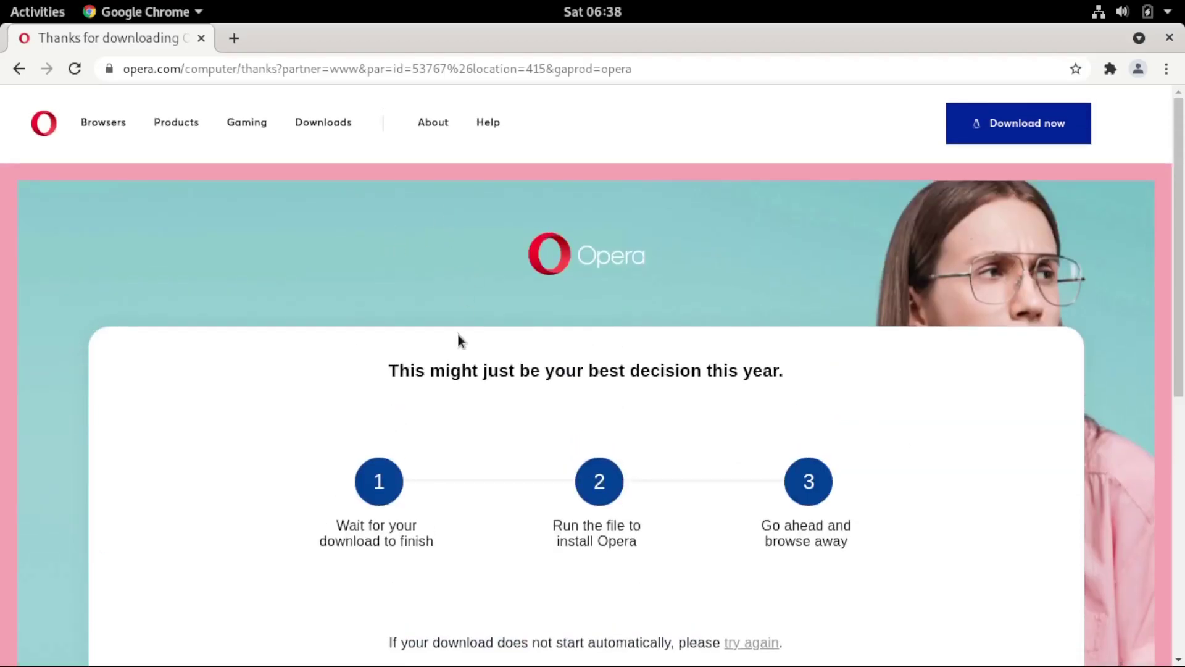
scroll(457, 334, down, 1)
scroll(544, 262, down, 2)
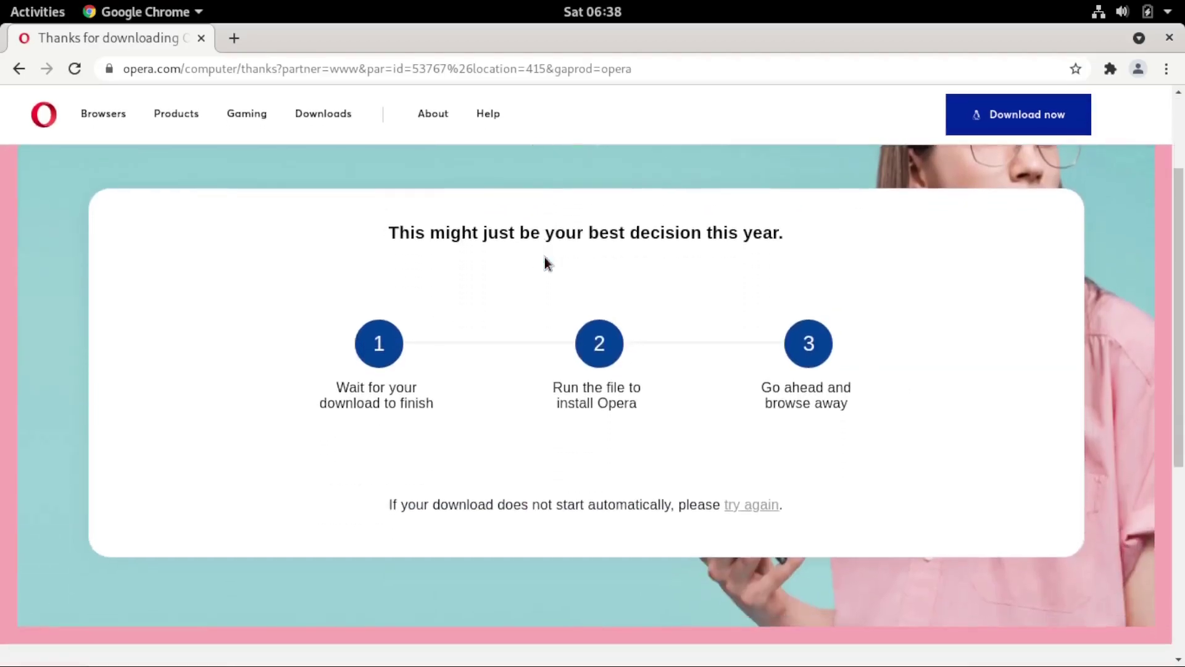
scroll(673, 503, down, 3)
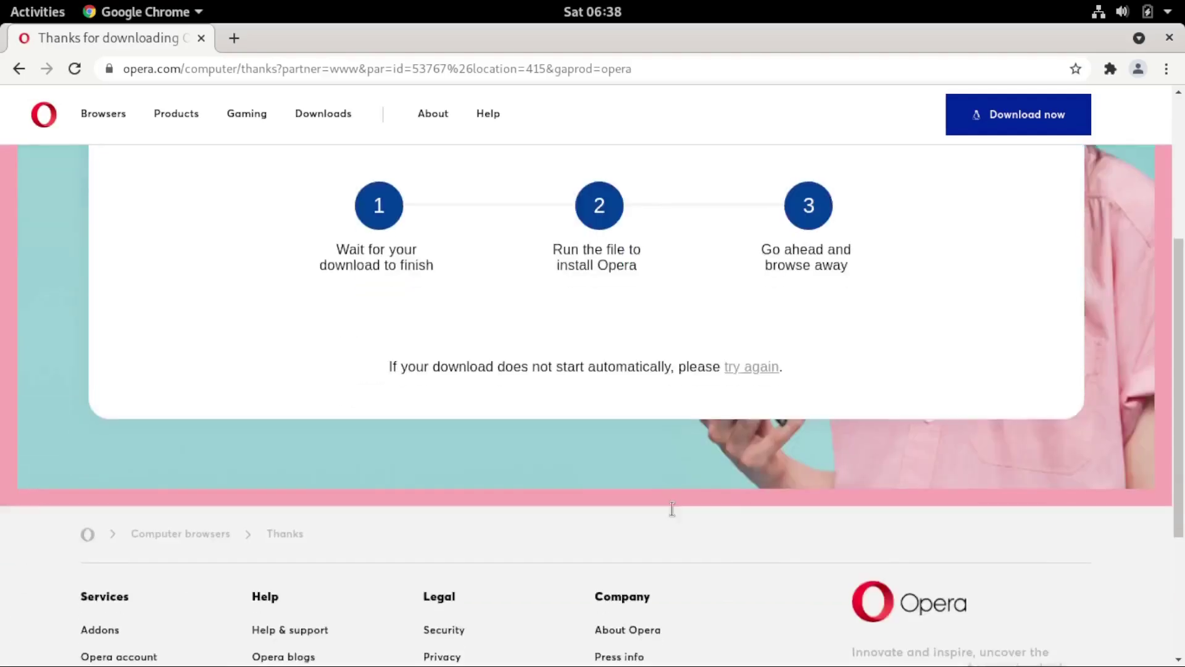
scroll(674, 512, up, 5)
scroll(676, 507, up, 1)
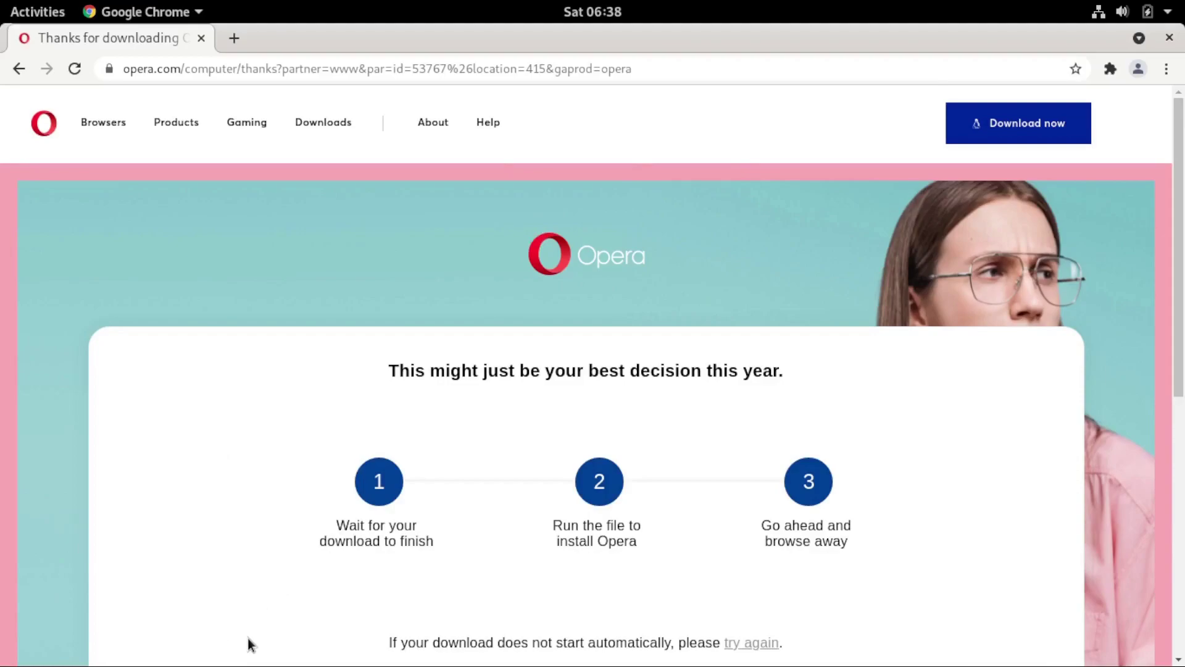
Open Chrome Settings and jump to the Downloads section under Advanced.
click(1167, 69)
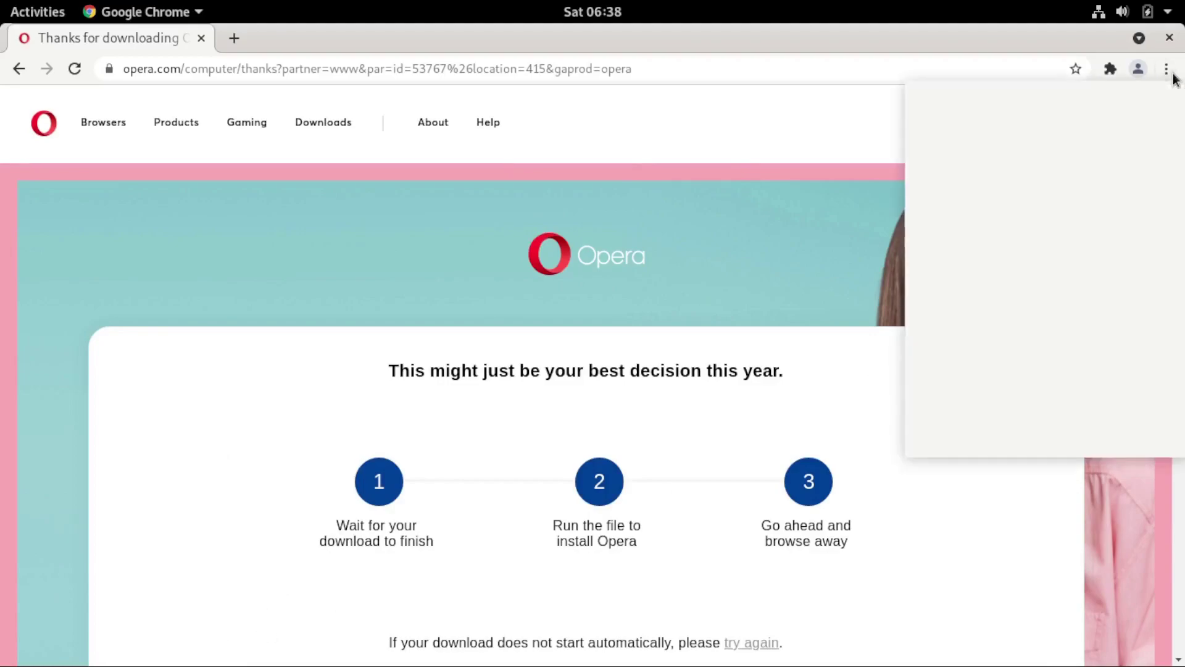
click(1165, 71)
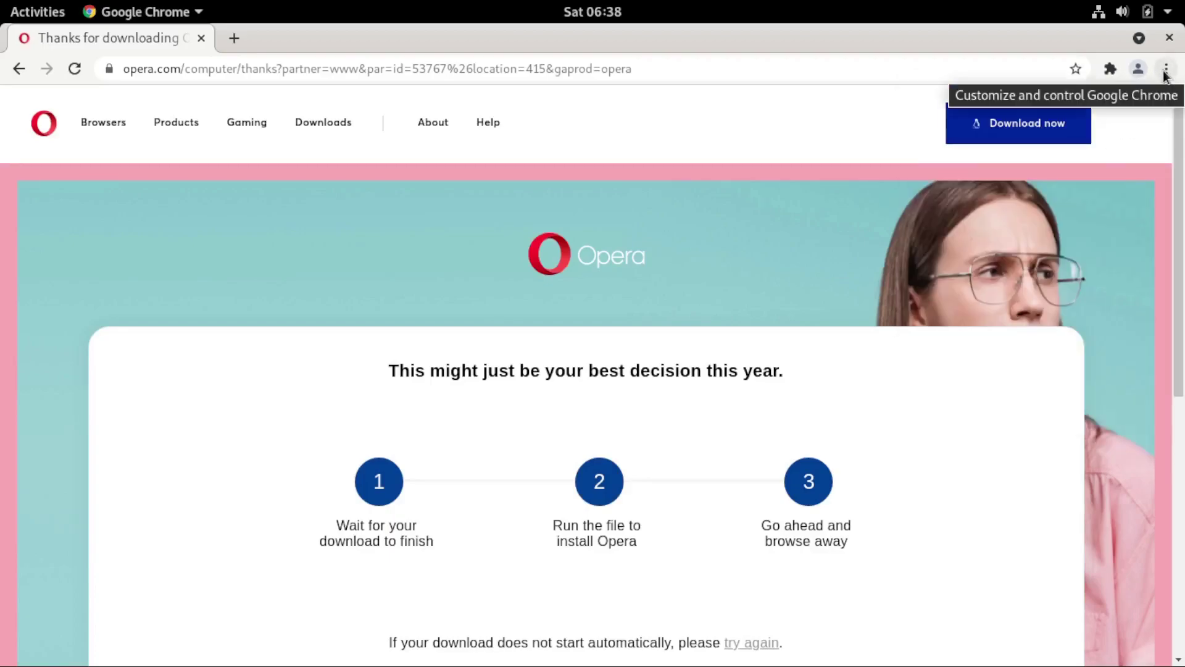
click(1165, 72)
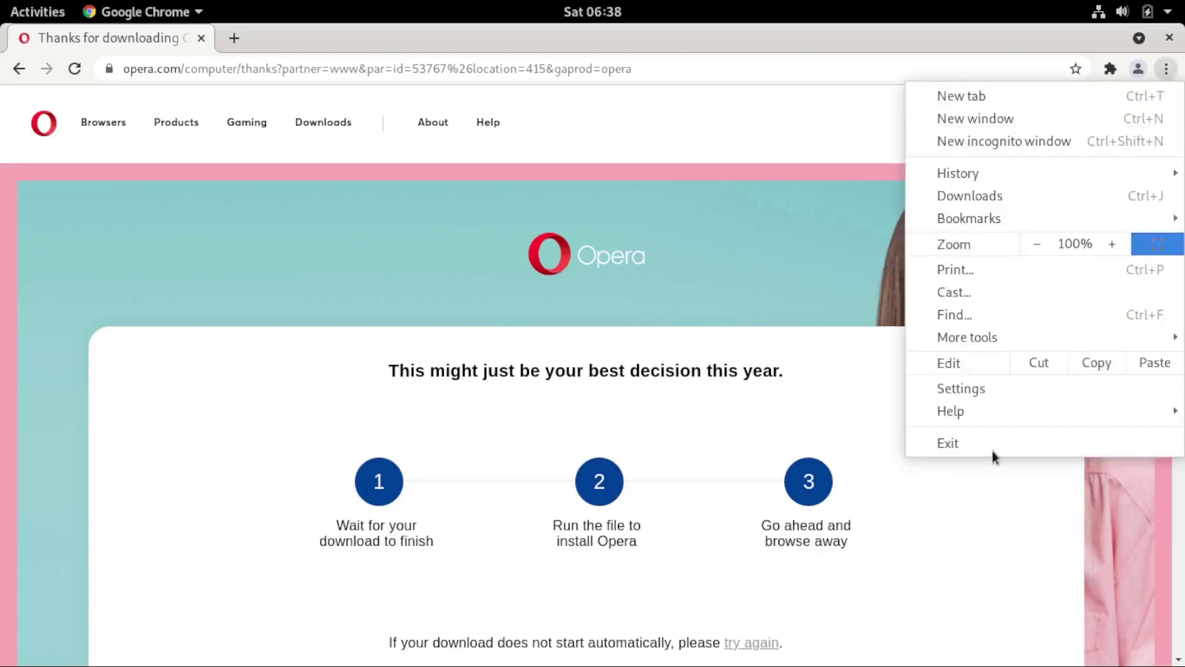
click(981, 386)
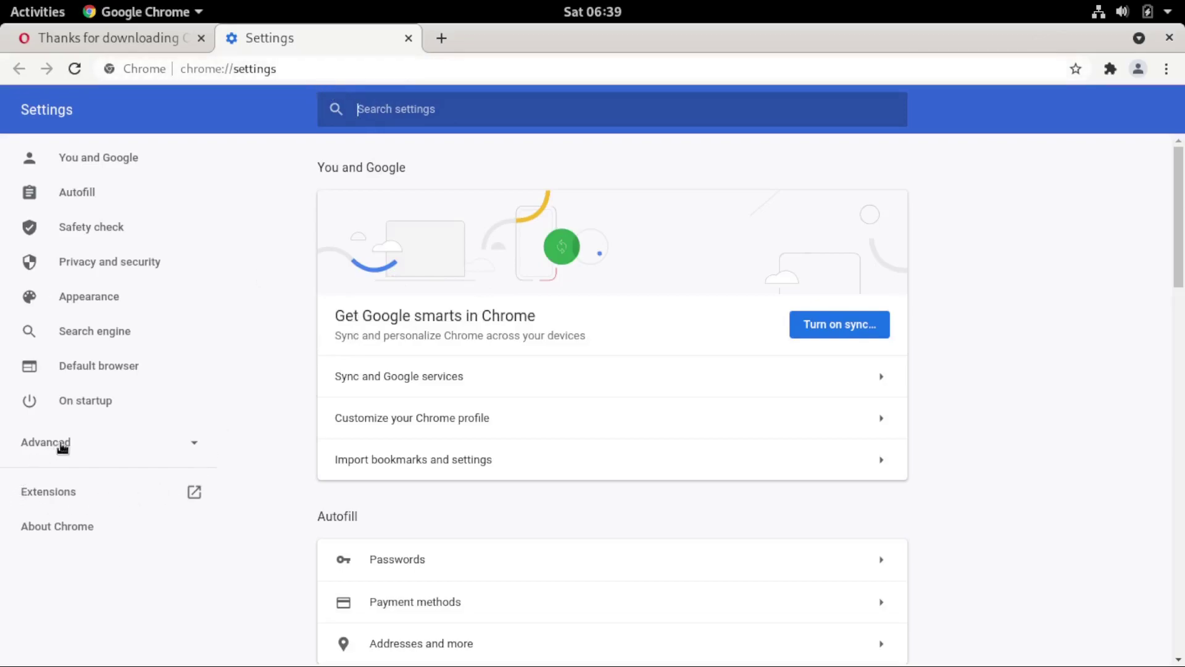
click(66, 444)
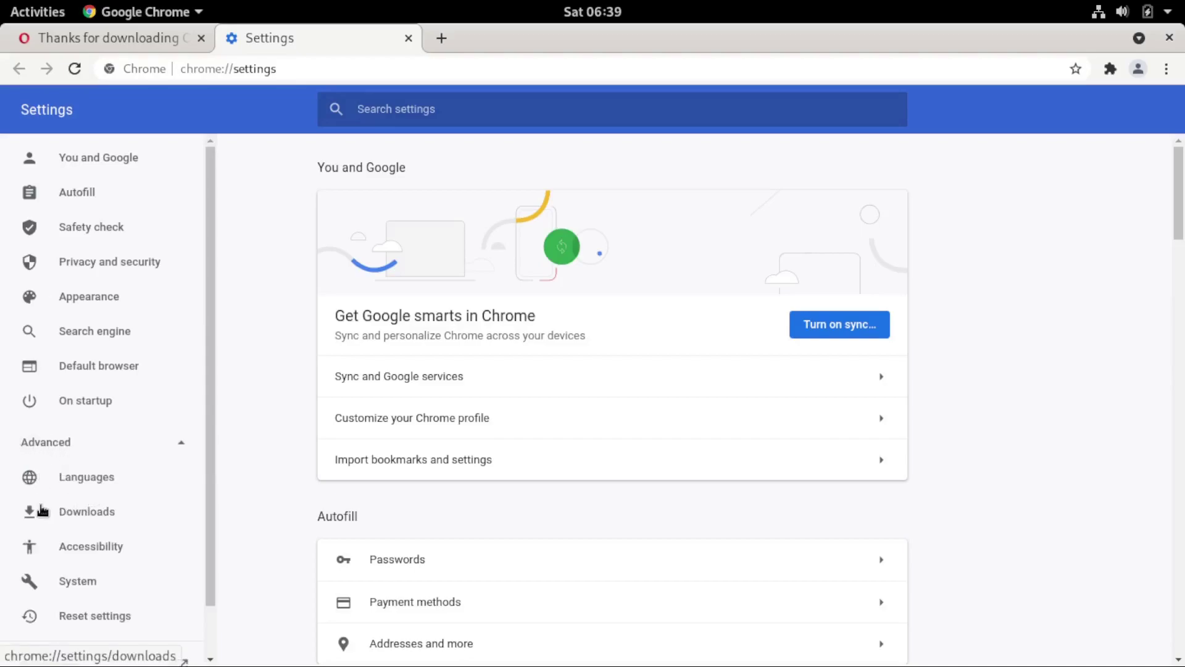
click(74, 512)
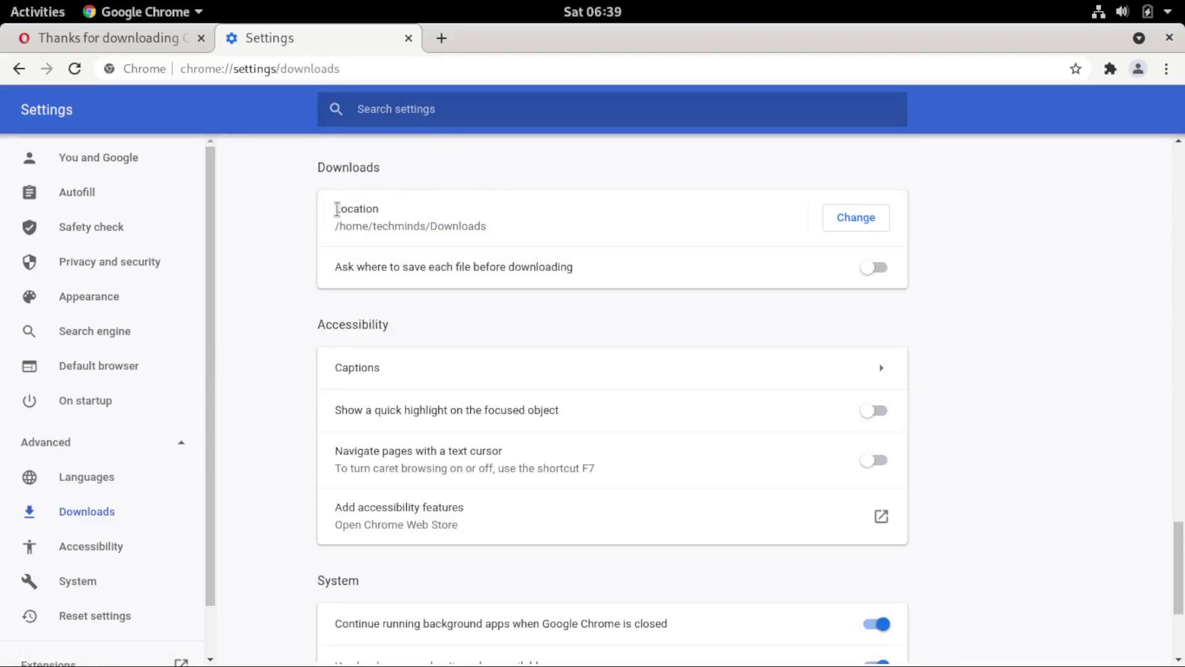
Read the home Downloads folder location path, then launch Files from Activities.
drag(330, 215, 382, 214)
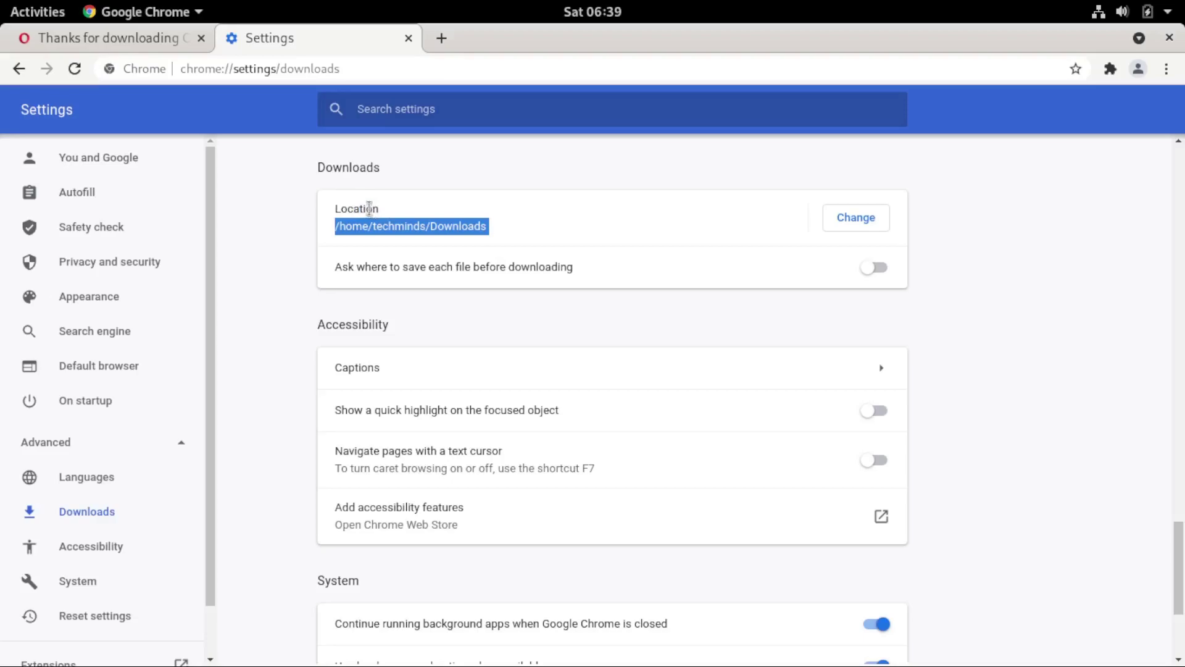
click(473, 195)
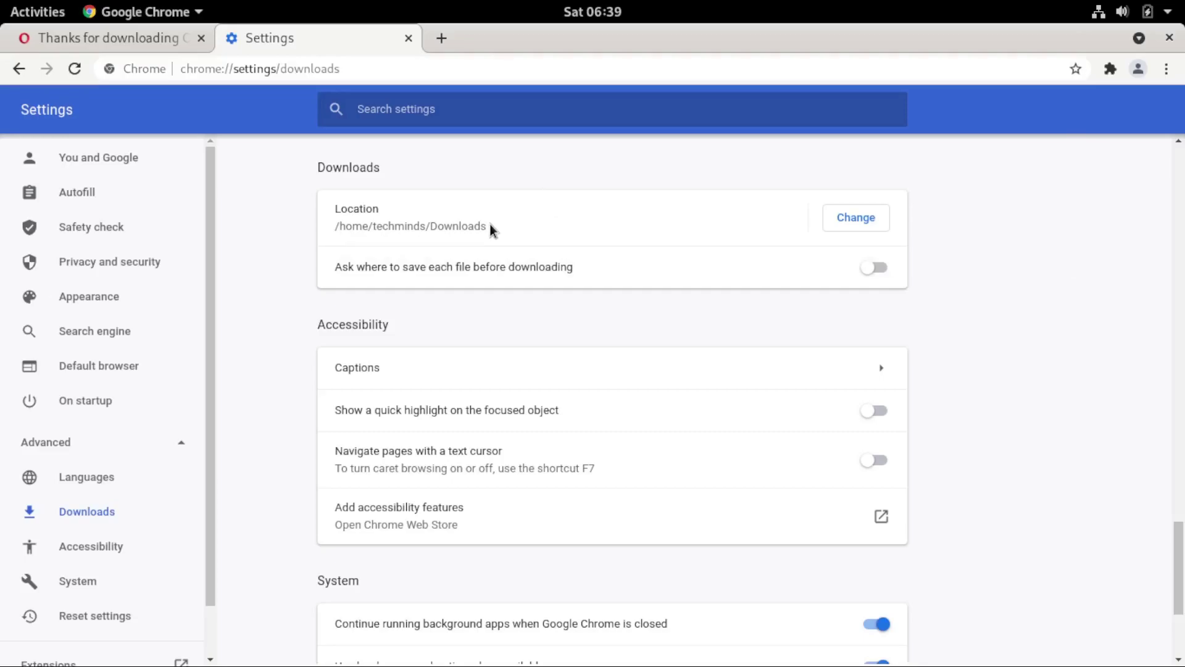
drag(489, 227, 343, 226)
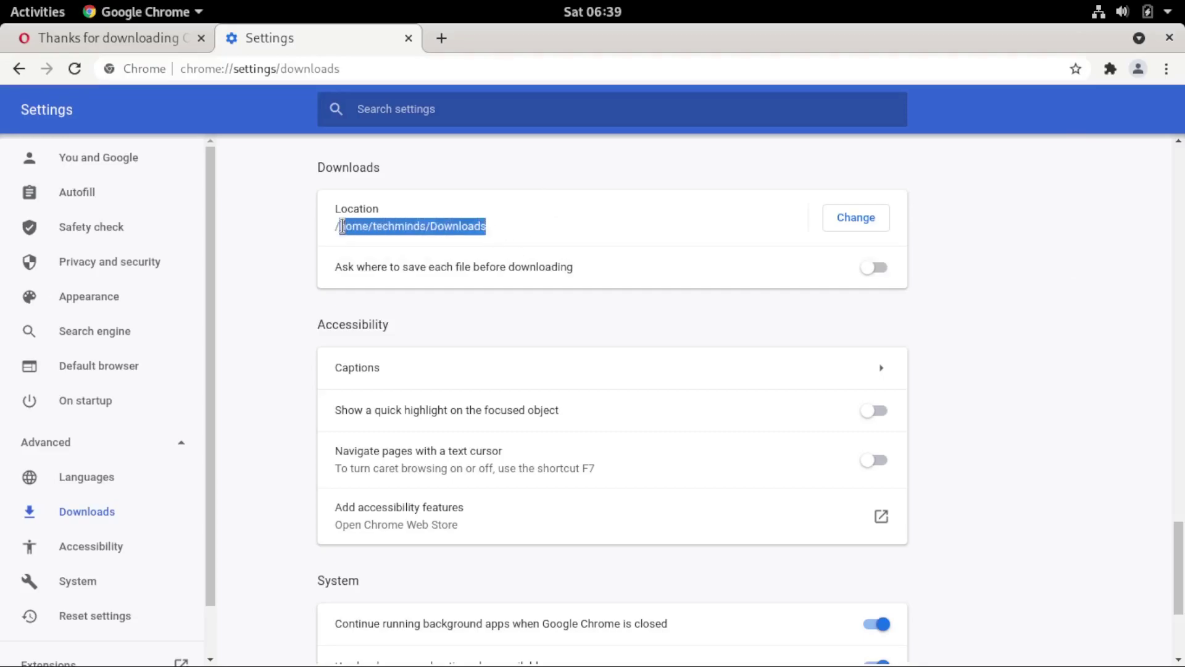
triple_click(337, 222)
click(462, 227)
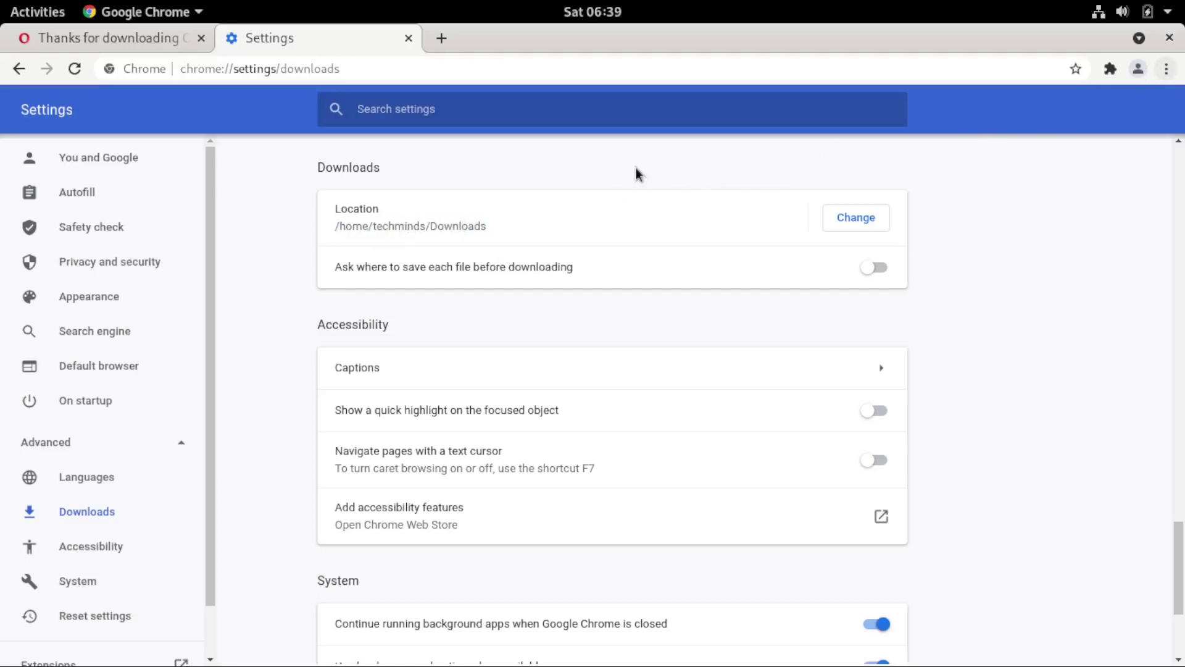
key(super)
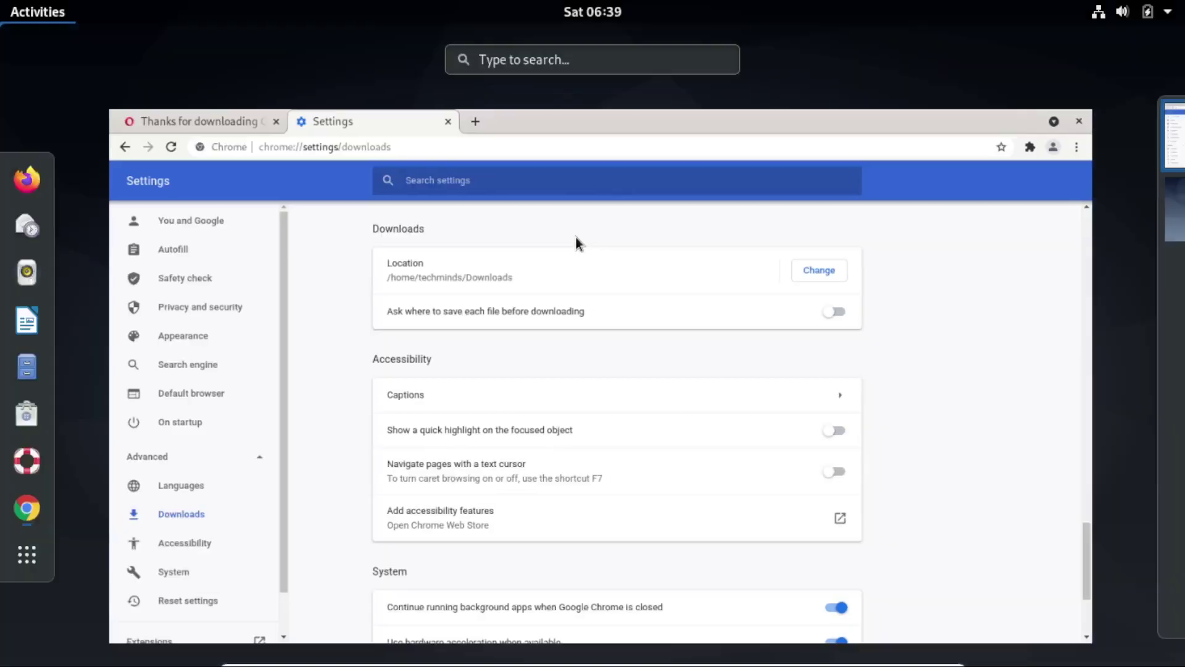
click(26, 367)
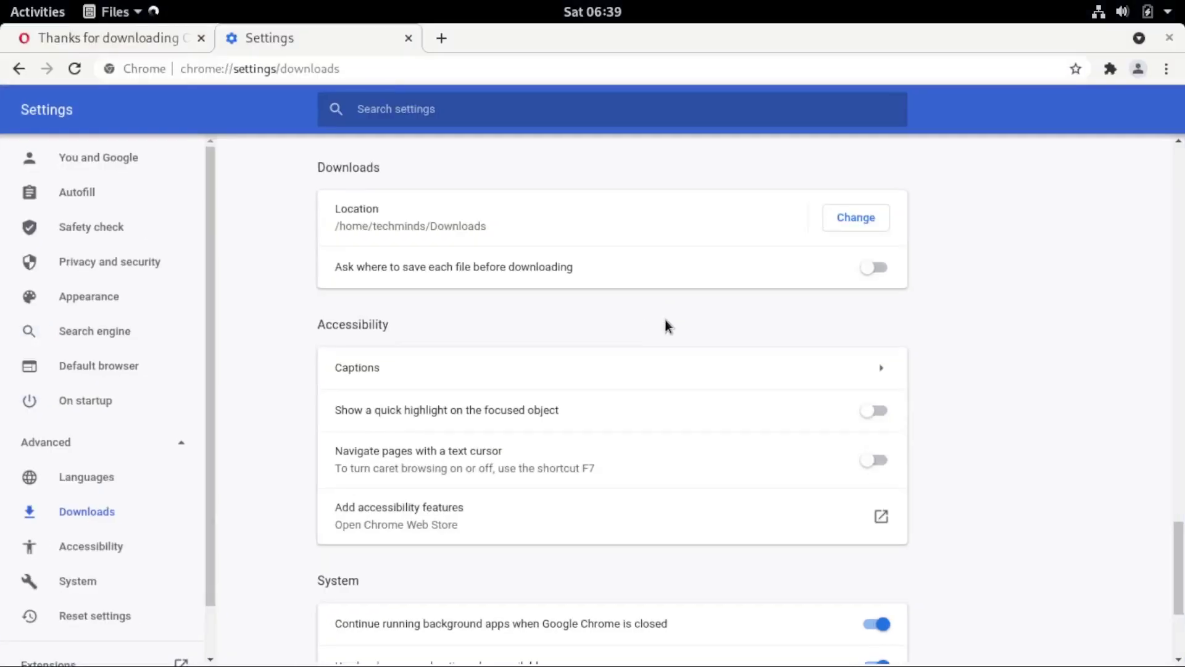
Position the Files window on screen and open the Downloads folder.
drag(595, 87, 625, 116)
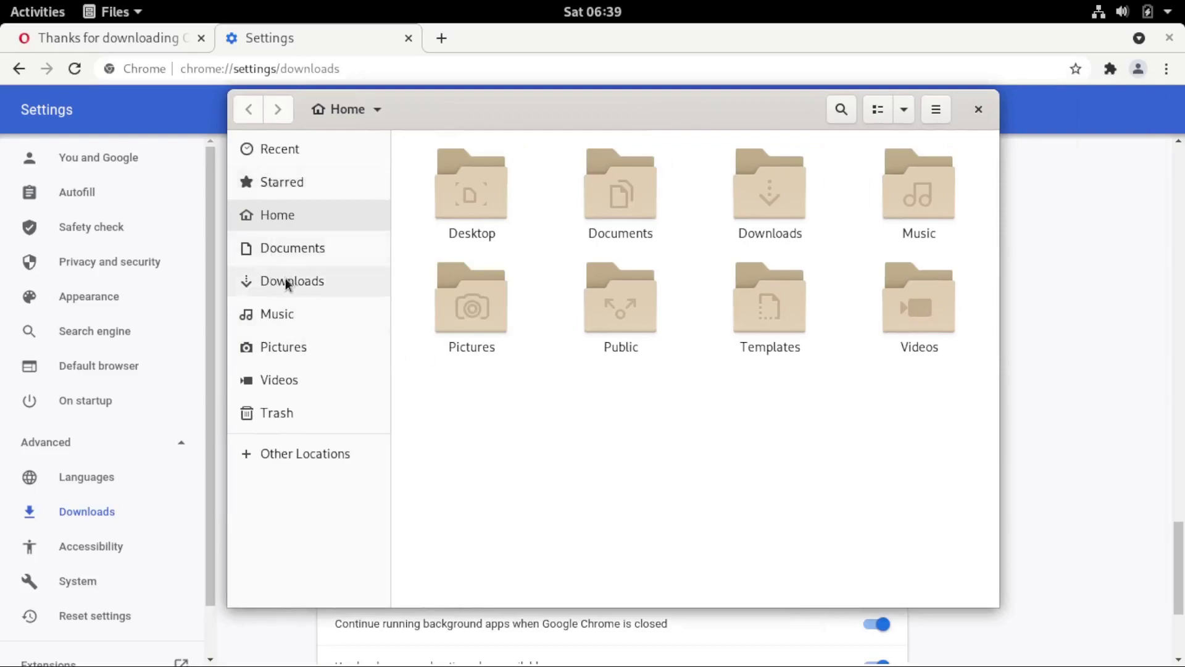
drag(525, 120, 934, 86)
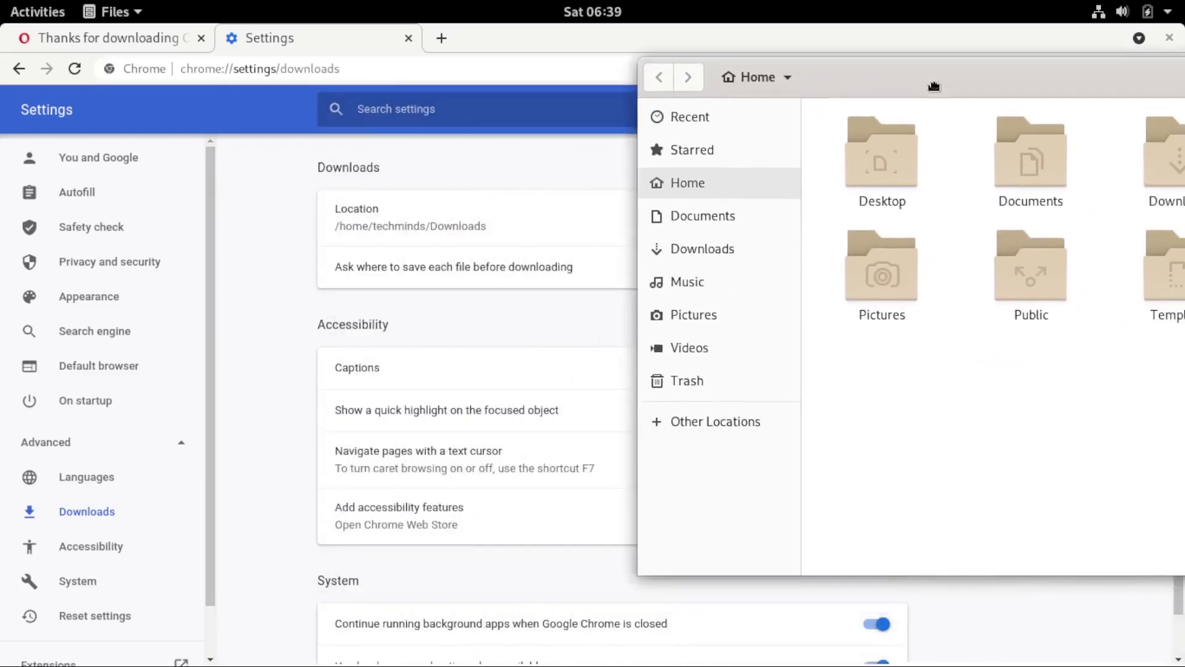
drag(847, 119, 280, 240)
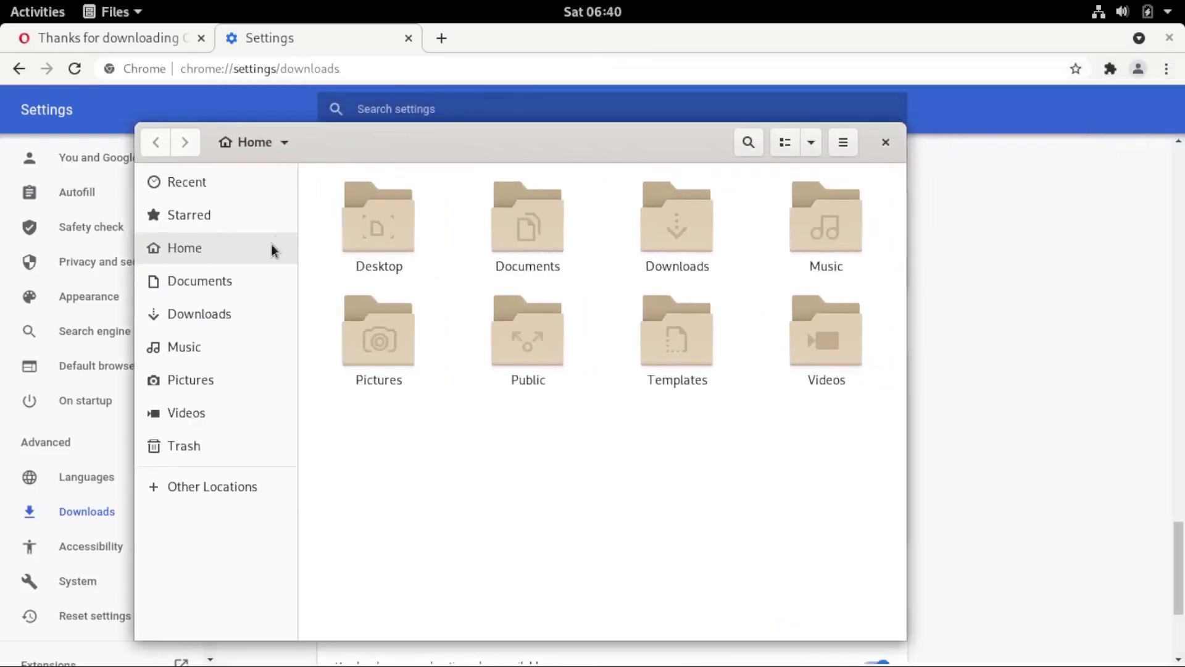
click(244, 315)
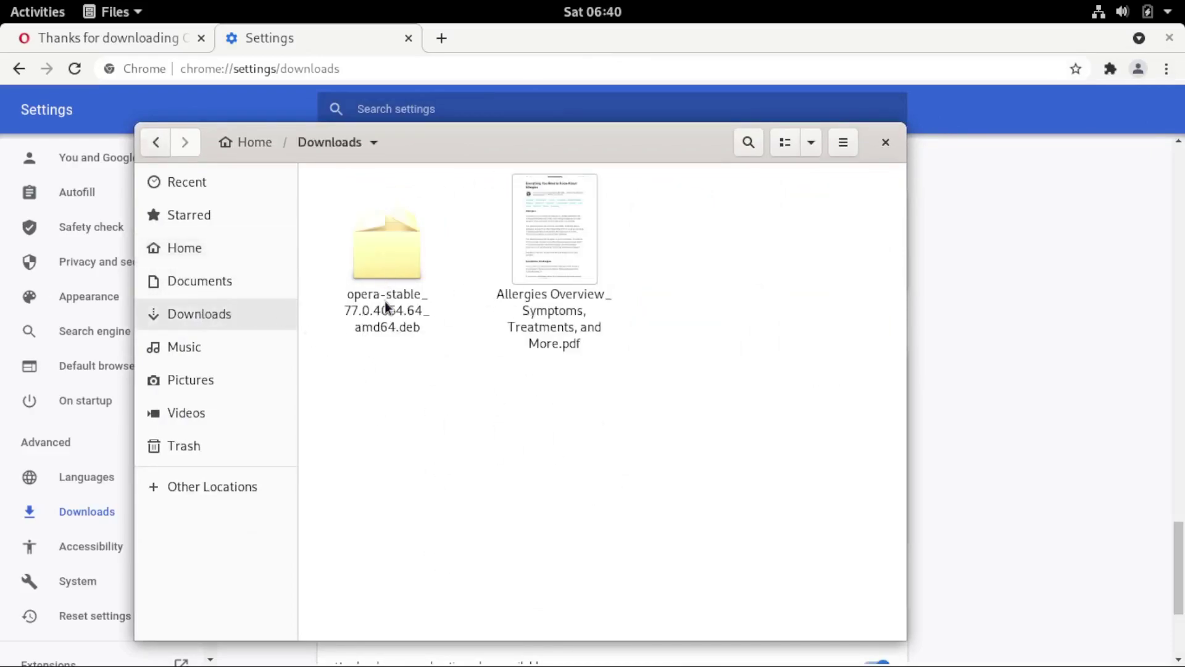
drag(489, 151, 546, 175)
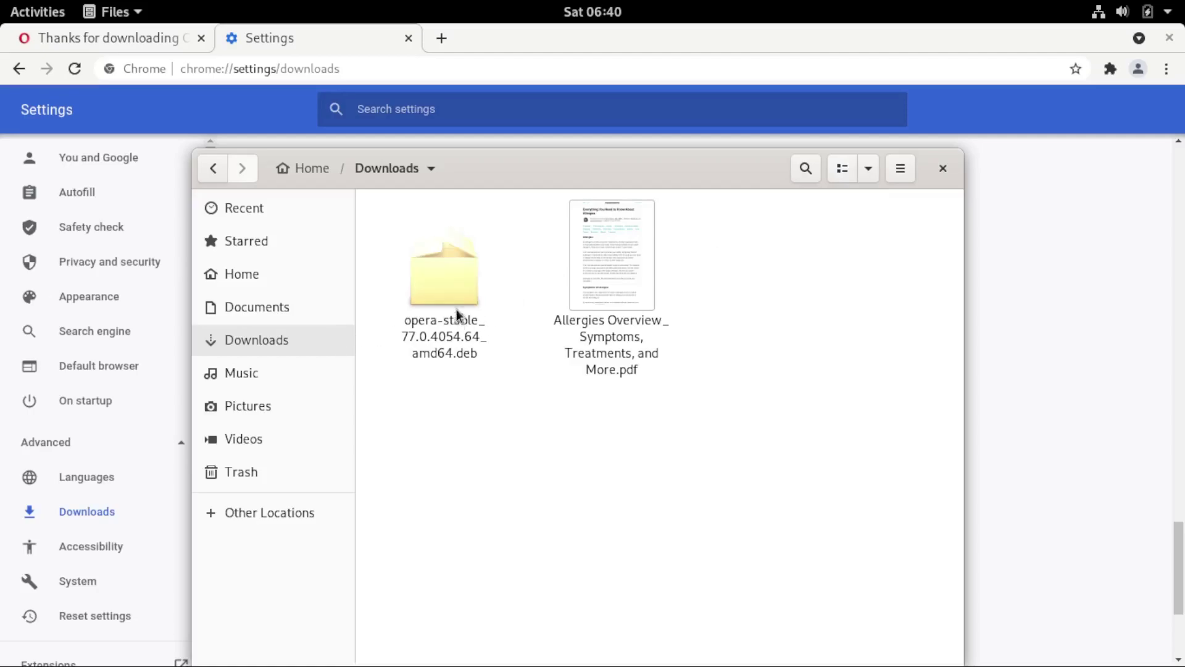
Switch Downloads to list view, sort by Modified date, and select the opera-stable .deb.
click(843, 170)
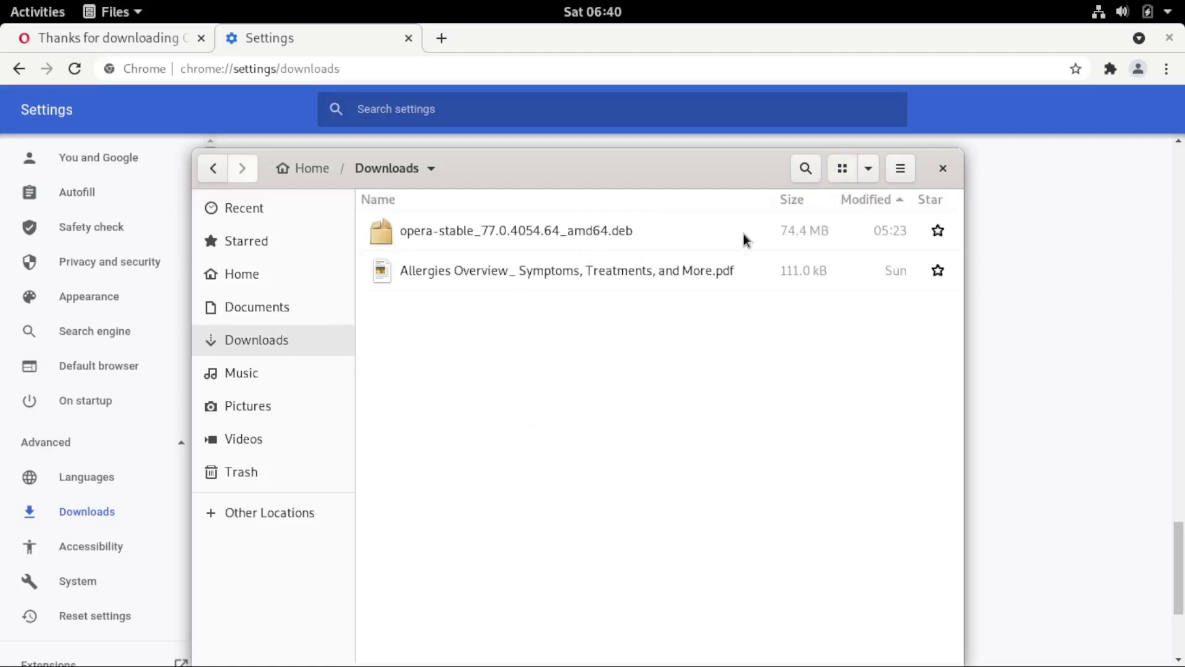
click(884, 198)
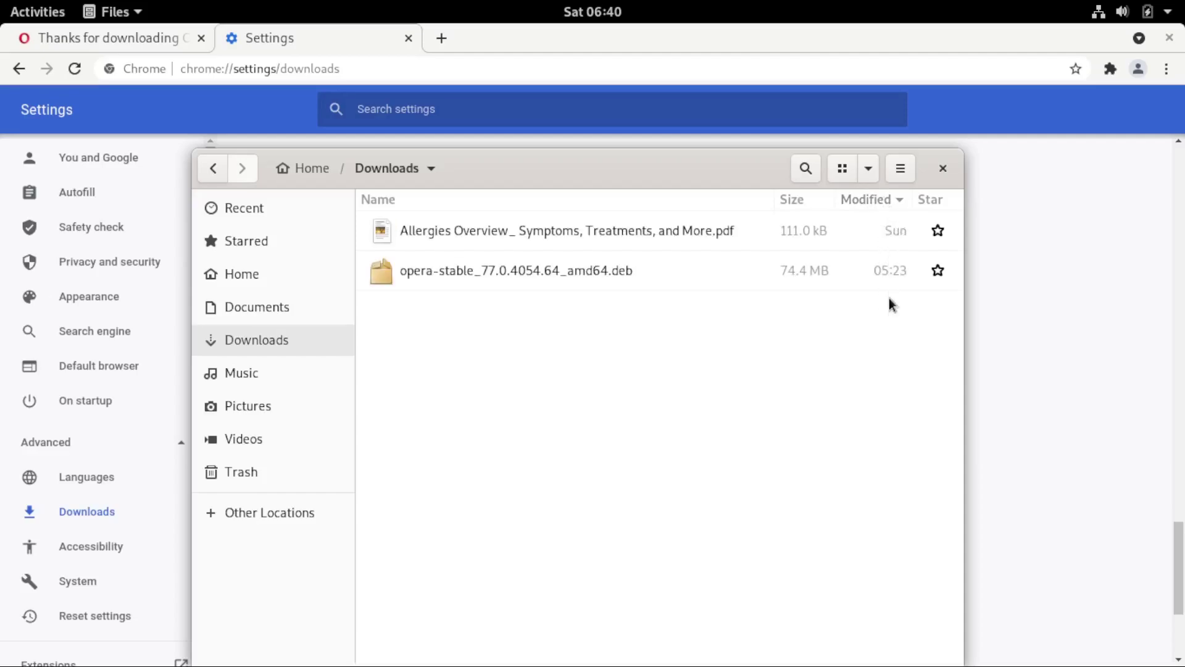
click(891, 197)
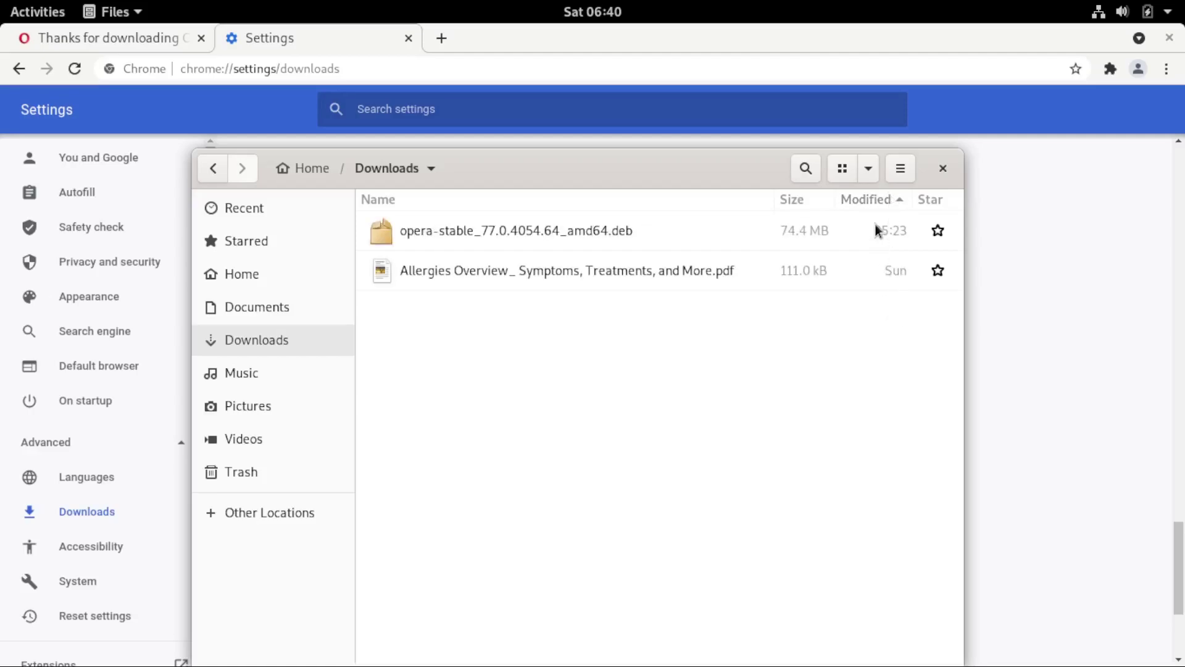
click(882, 199)
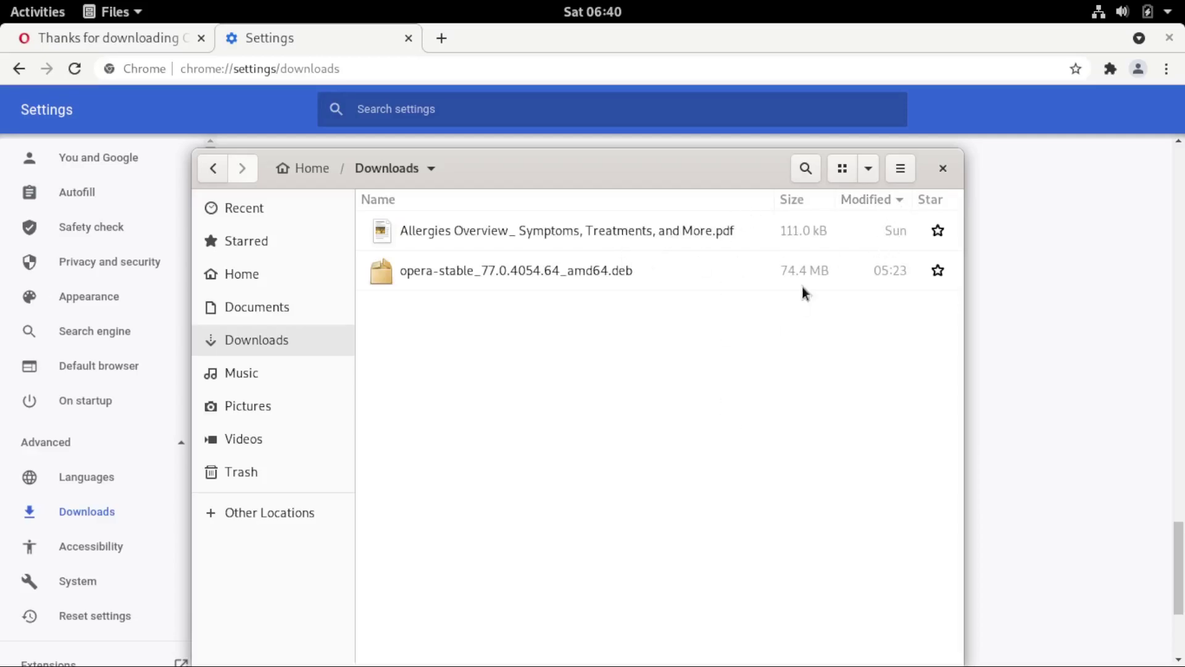
click(874, 201)
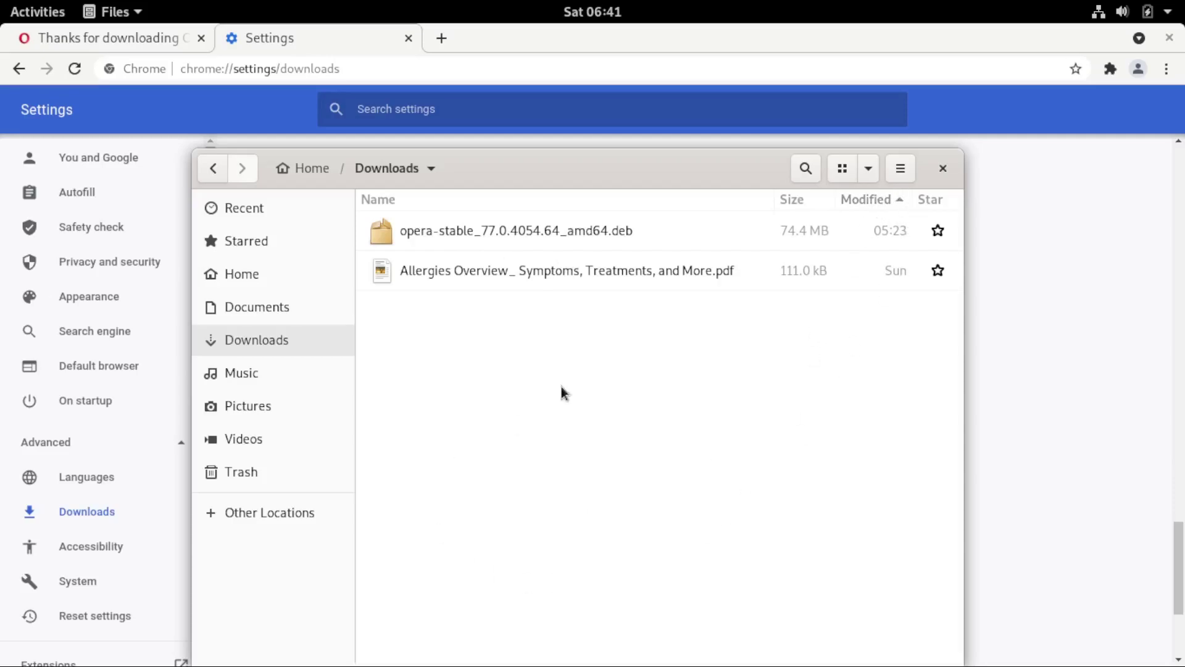
click(484, 241)
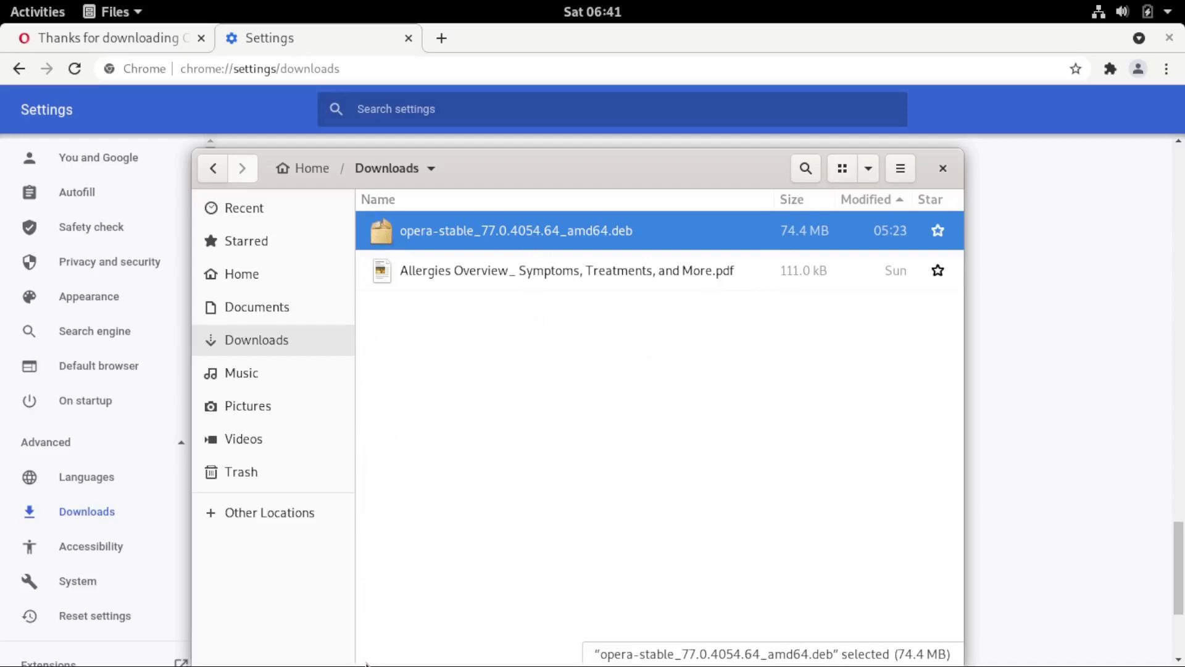
click(841, 170)
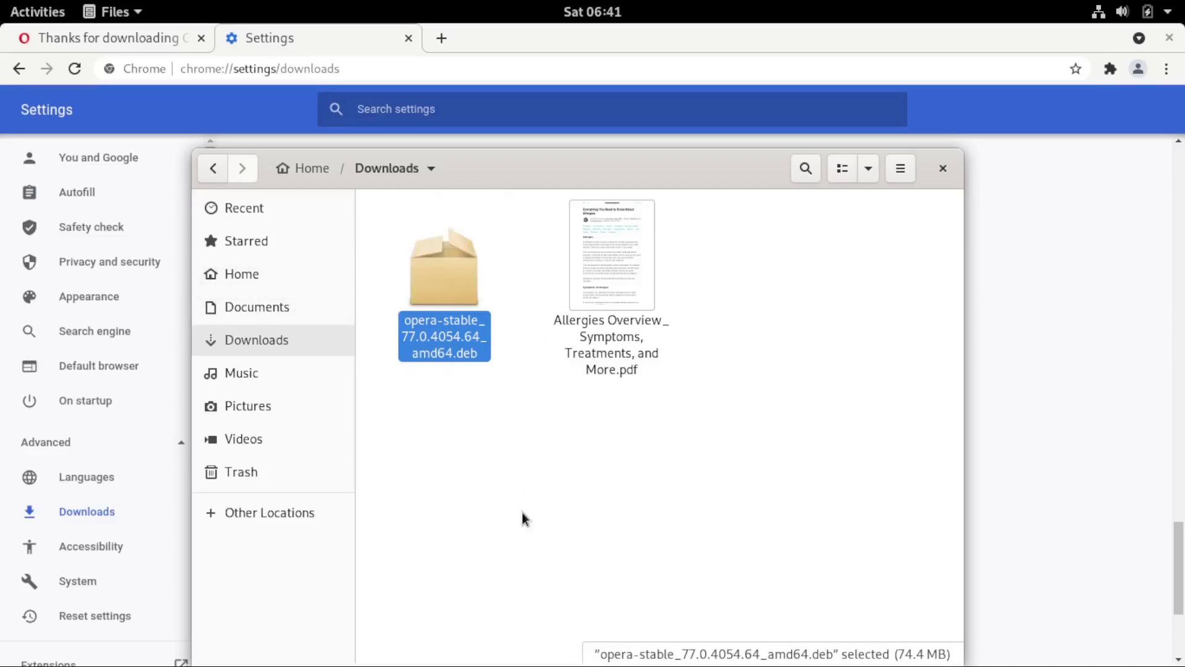
click(476, 488)
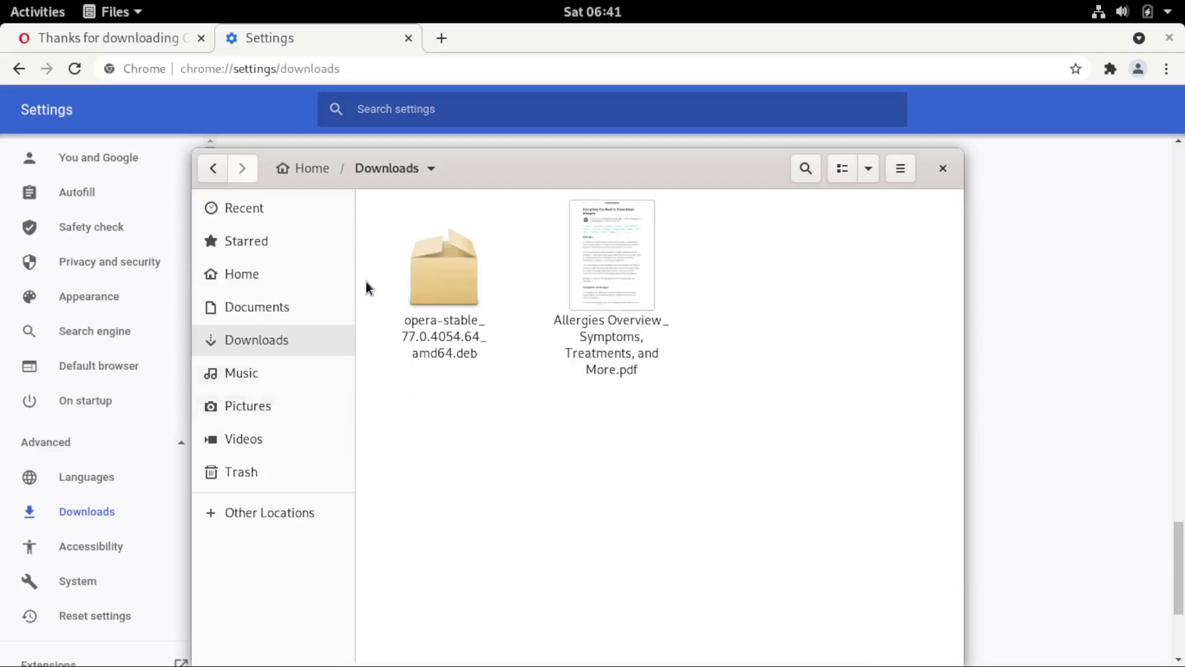
right_click(432, 281)
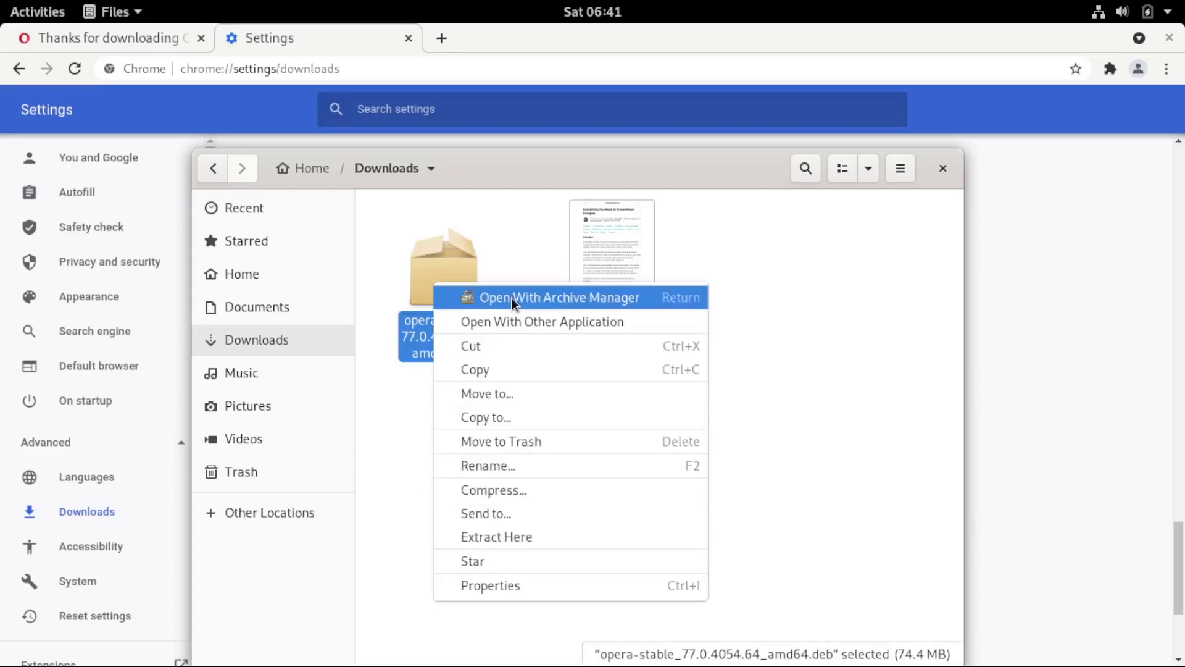
click(408, 503)
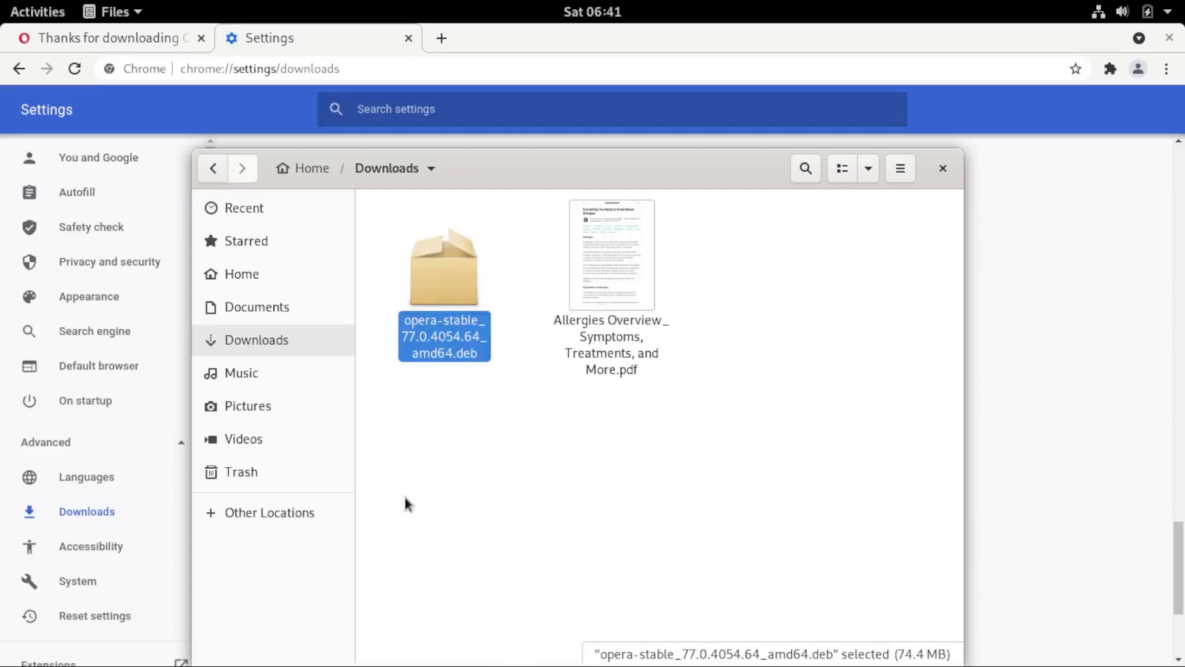
click(420, 489)
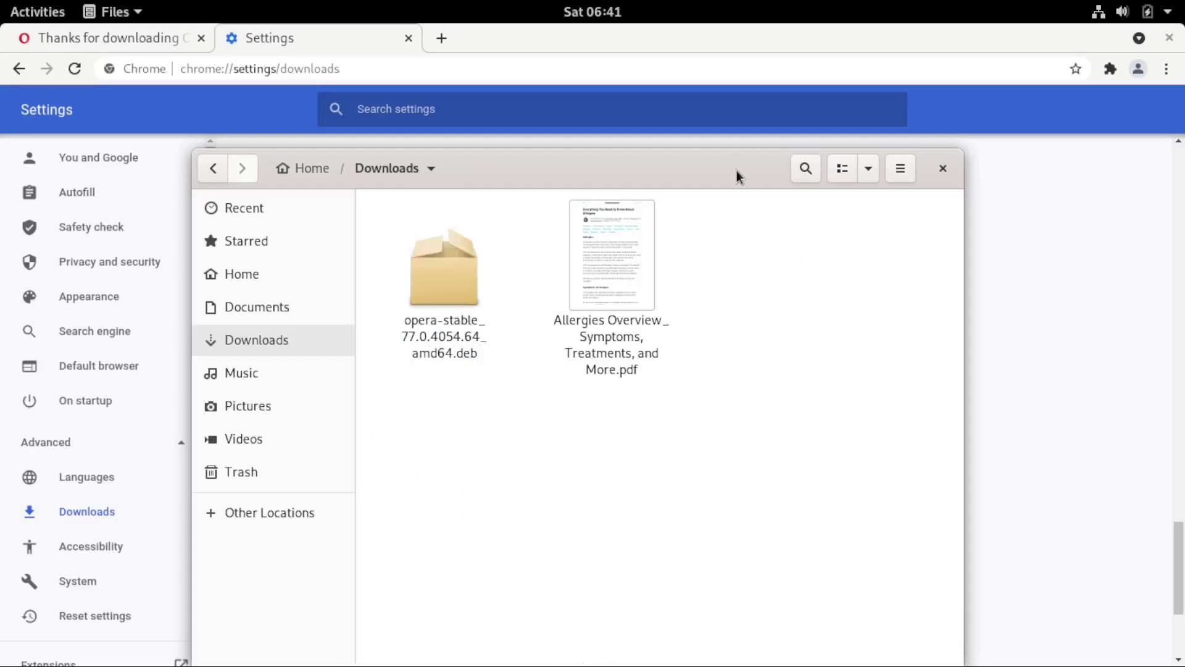
drag(736, 171, 739, 128)
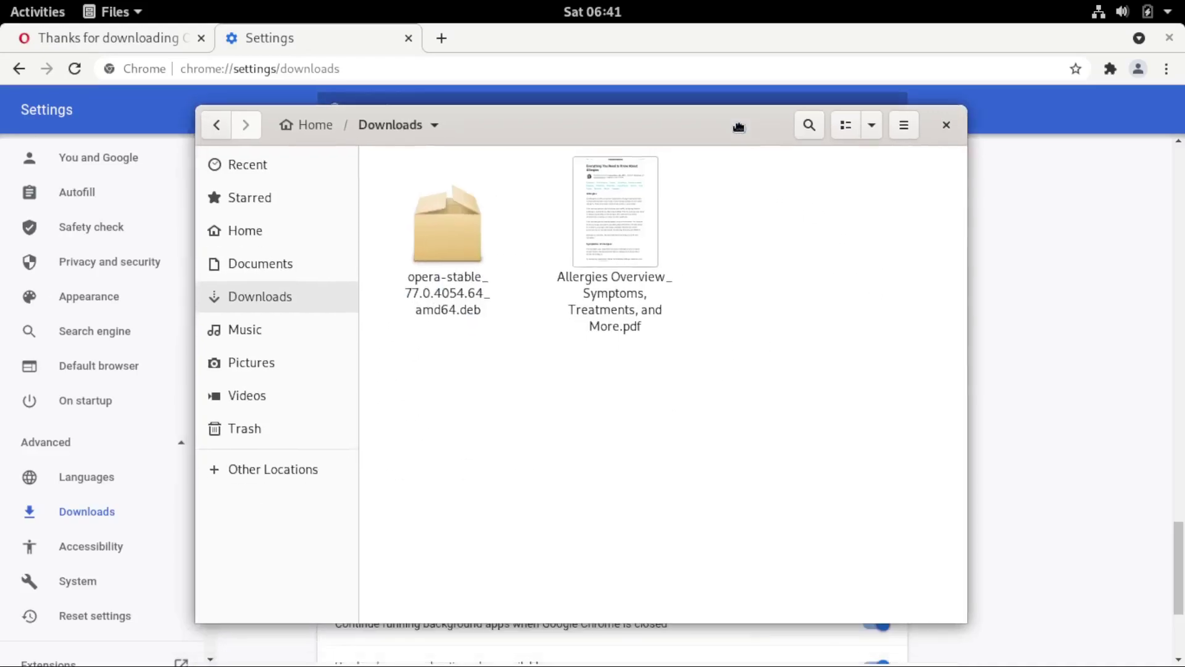
Open a Terminal in the Downloads folder from the right-click menu.
right_click(376, 241)
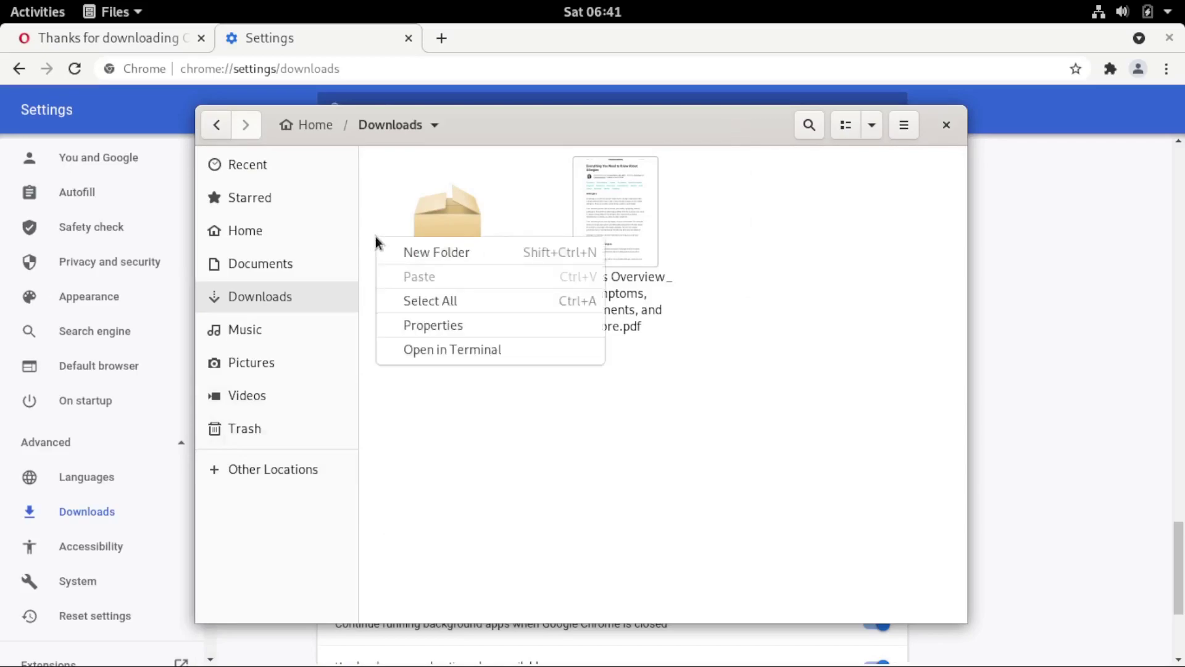
click(446, 350)
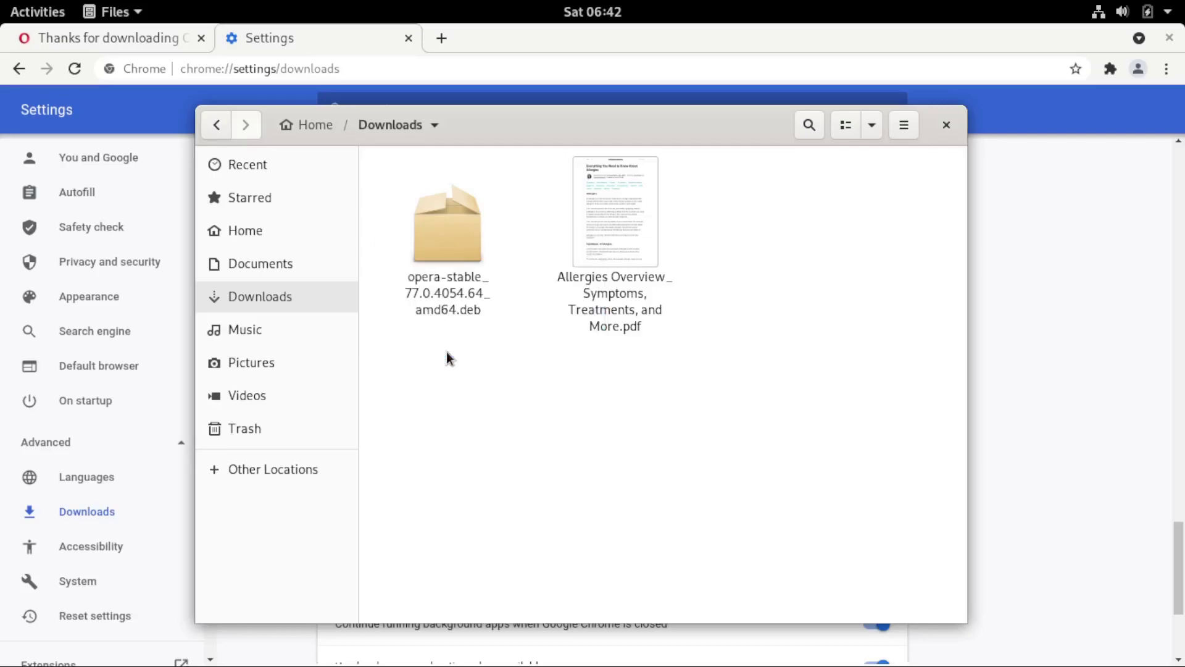
drag(541, 93, 780, 141)
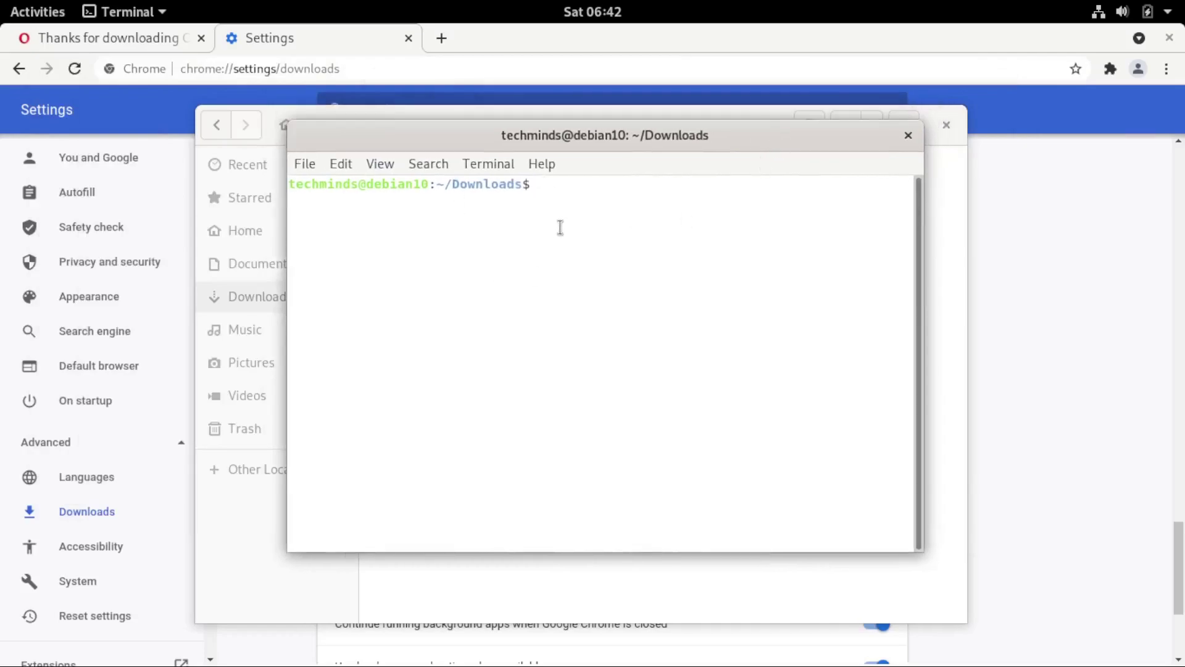
Run ls -l in Downloads and highlight the Opera .deb's permissions and file name.
drag(660, 125, 656, 170)
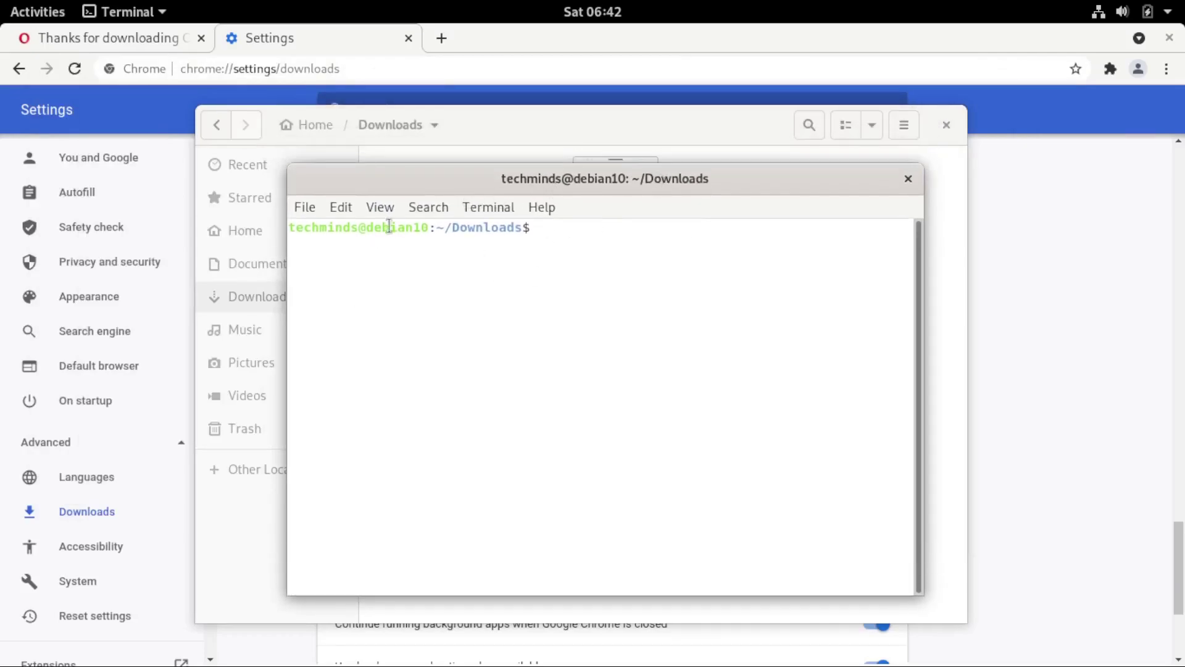
drag(439, 227, 516, 228)
click(564, 241)
text(ls -l)
key(Return)
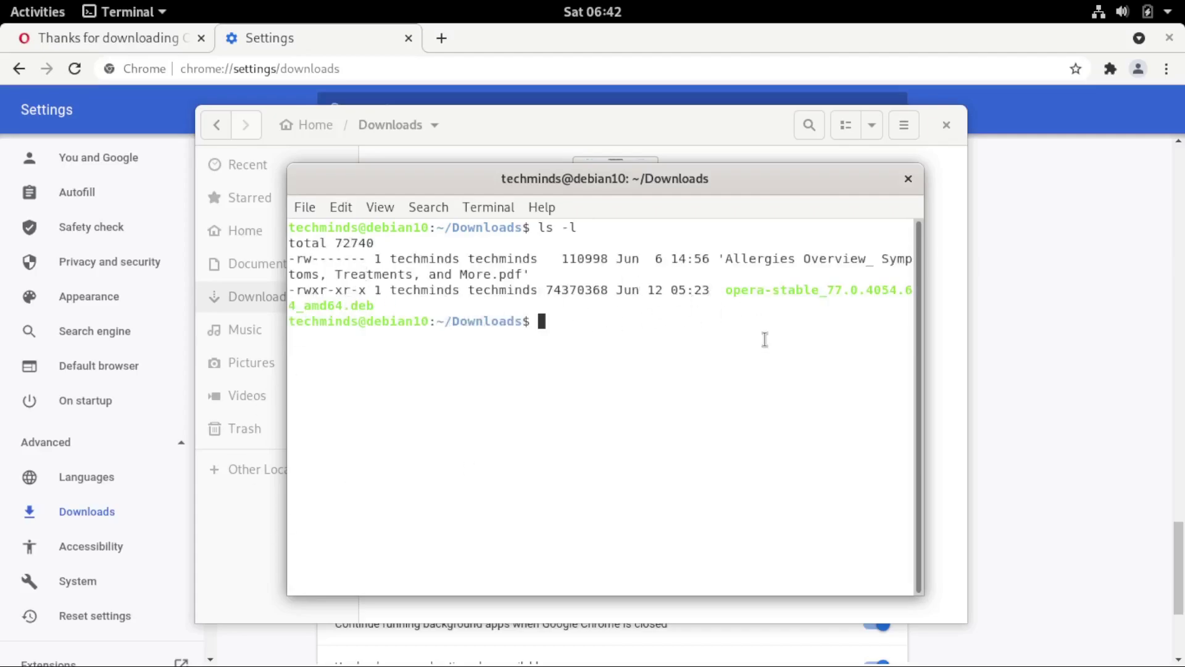
drag(388, 290, 356, 292)
drag(713, 291, 392, 306)
Run sudo chmod +x on ./opera-stable_77.0.4054.64_amd64.deb using Tab completion.
click(392, 306)
text(sudo chmod )
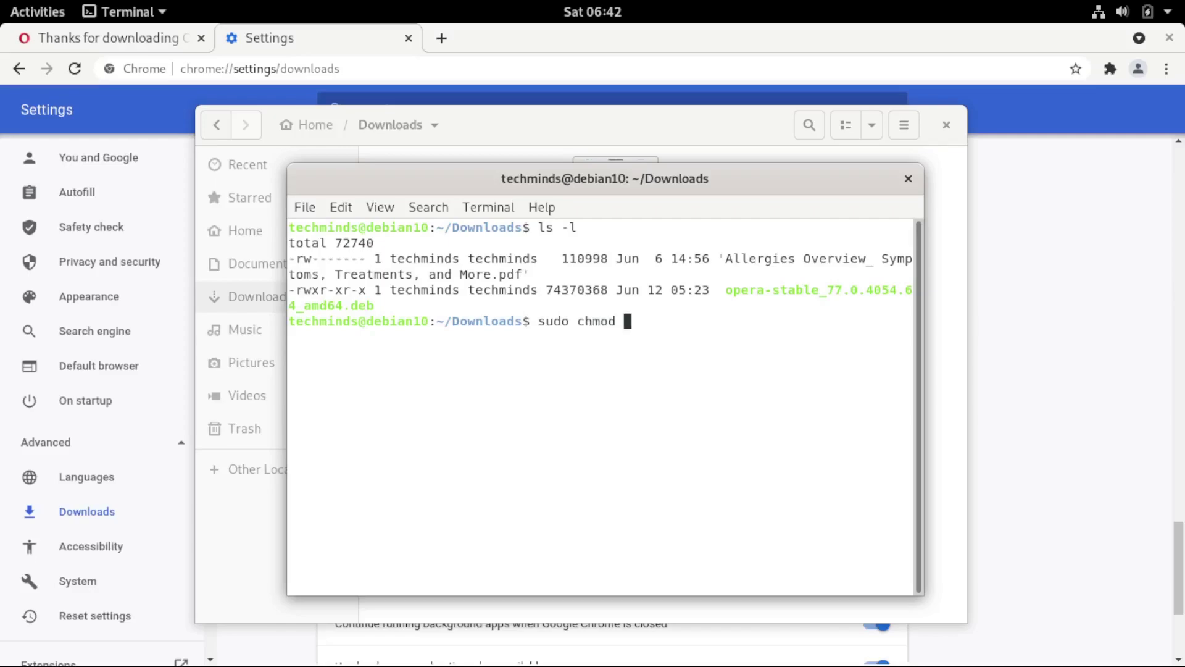
text(+x)
text(./opera)
key(Tab)
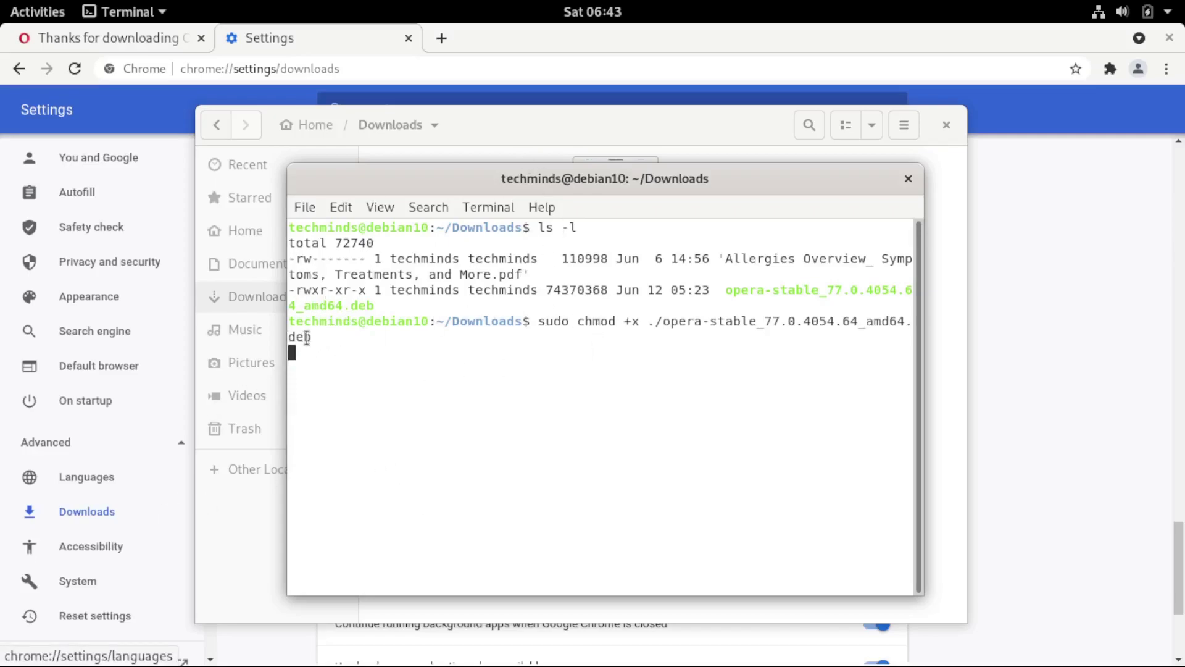
key(Return)
double_click(541, 322)
click(552, 338)
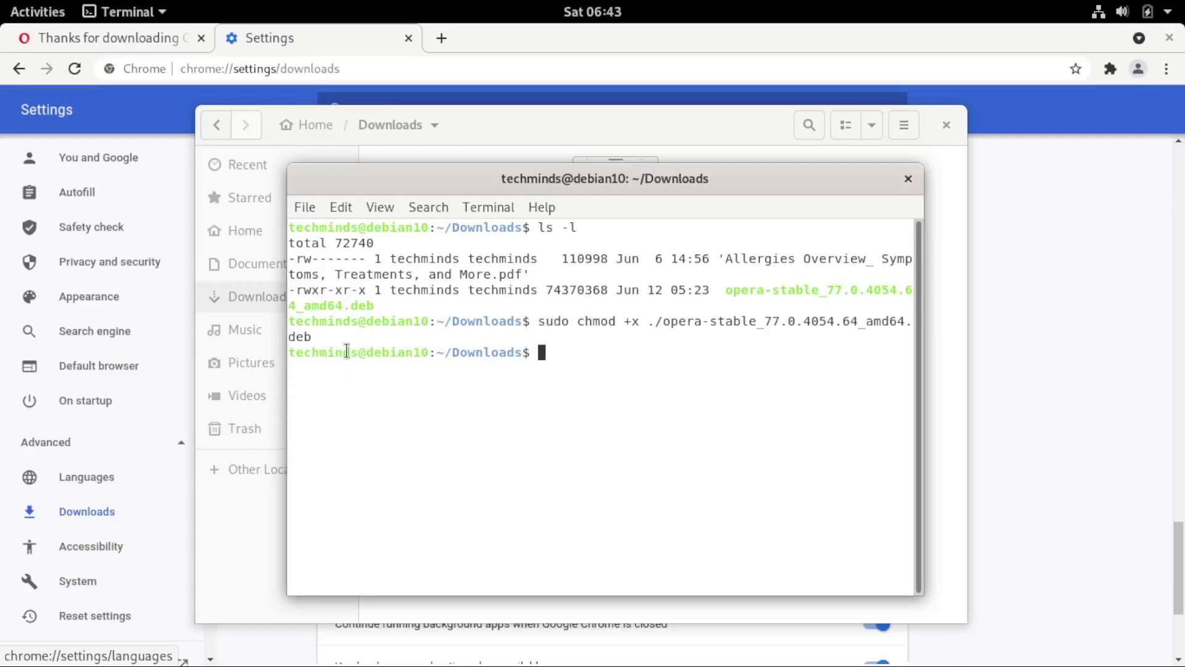
Highlight the user name, the chmod +x option and the Opera file's listing line in earlier output.
drag(358, 352, 287, 353)
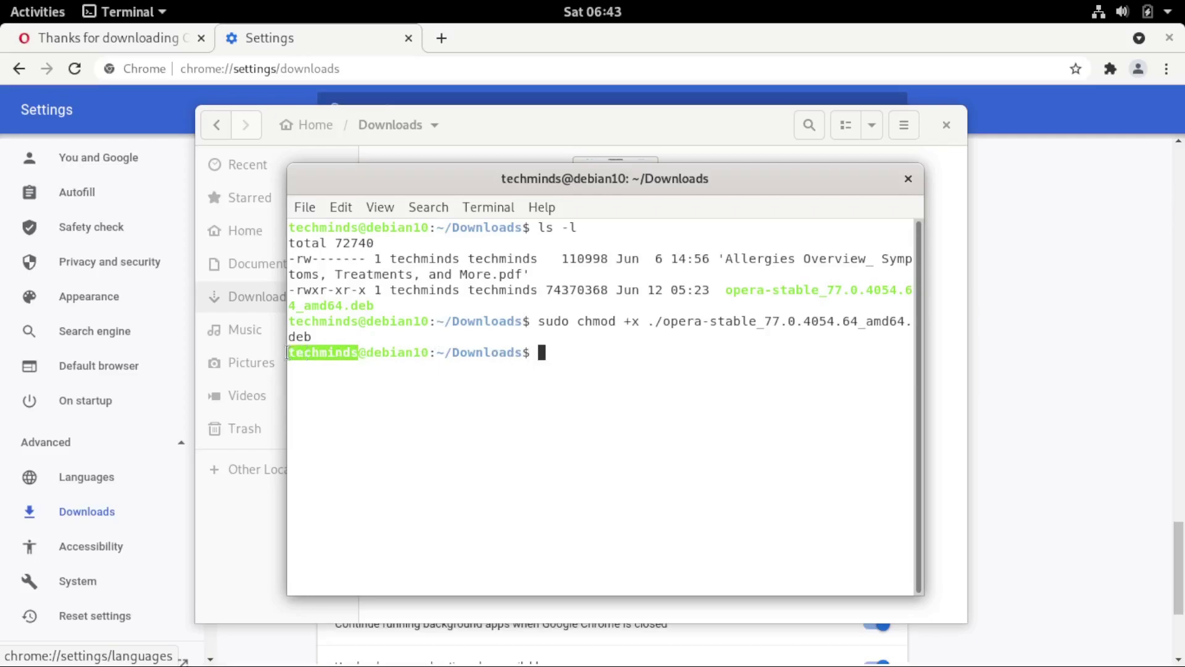
double_click(633, 321)
click(625, 327)
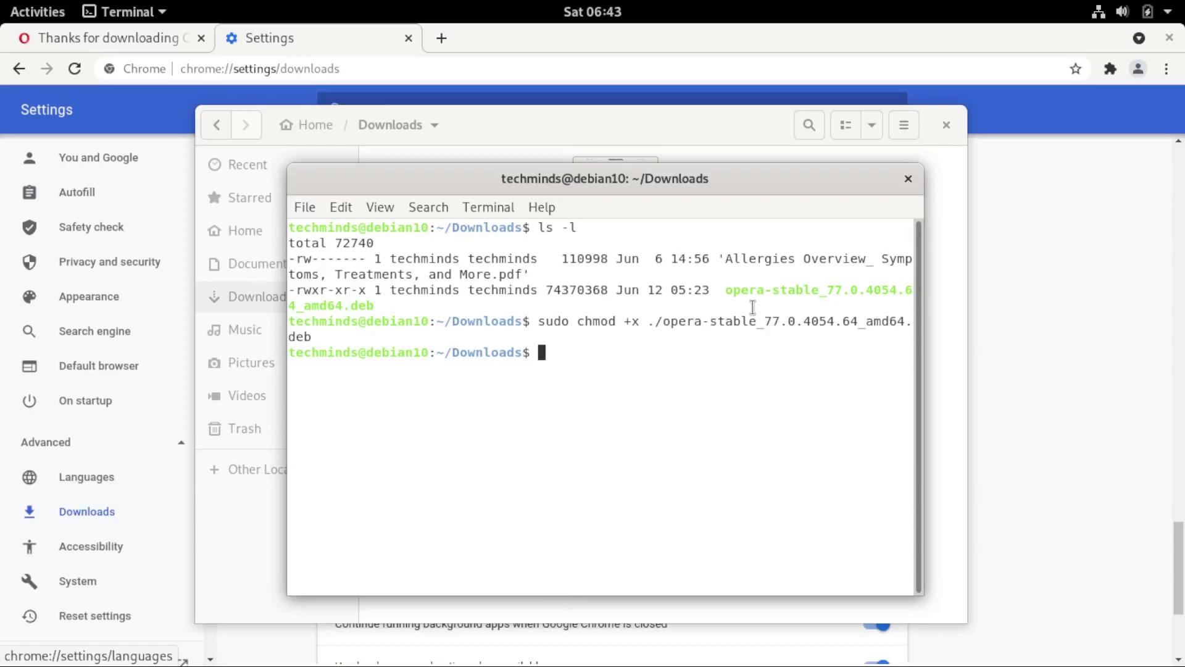
drag(729, 290, 913, 290)
click(628, 363)
Run sudo dpkg -i on ./opera-stable_77.0.4054.64_amd64.deb, tab-completing the file name.
text(sudo dpkg -i ./ope)
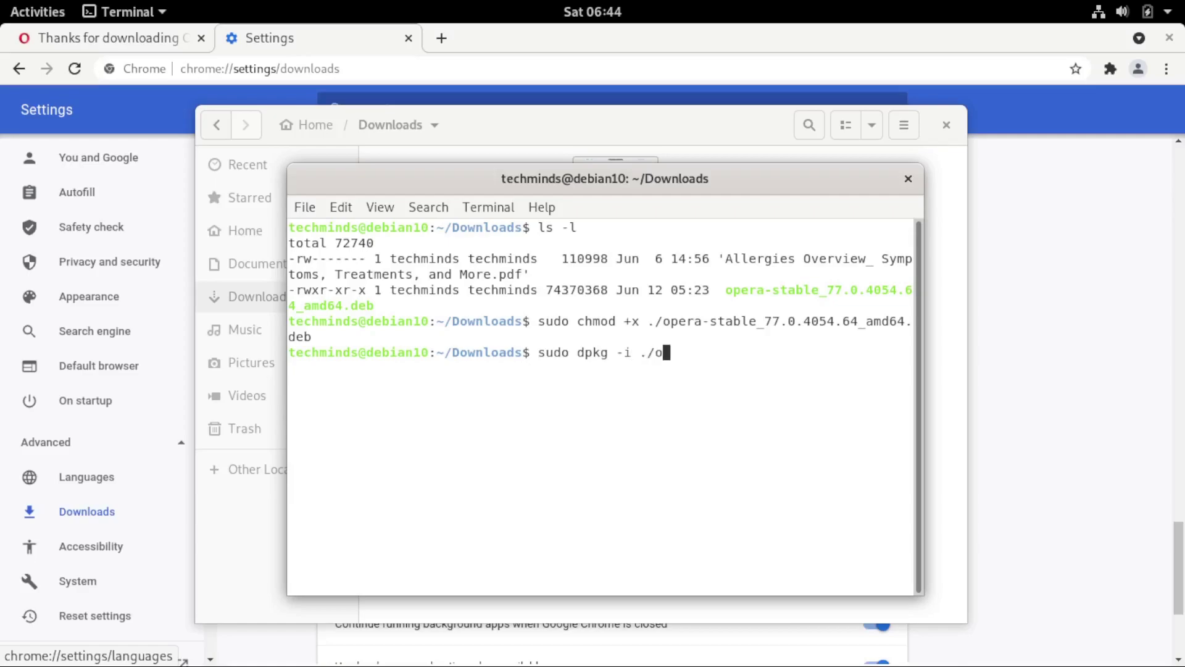
text(r)
key(Tab)
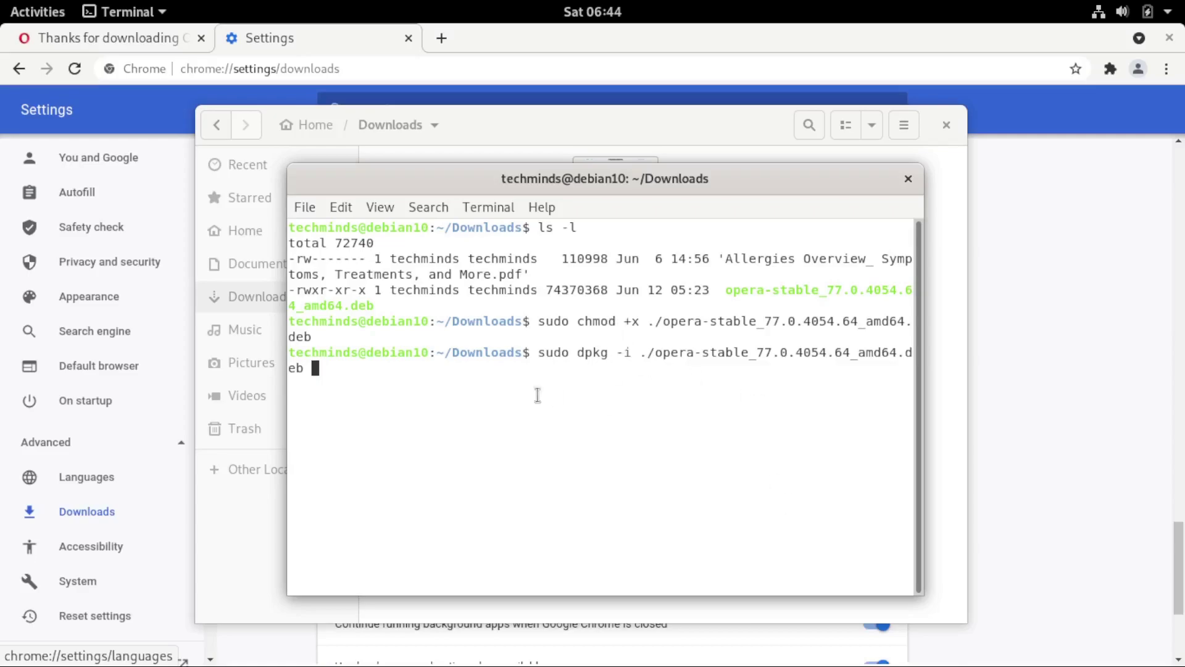
key(Return)
Maximize the Terminal window while dpkg unpacks Opera up to the debconf configuration prompt.
double_click(770, 189)
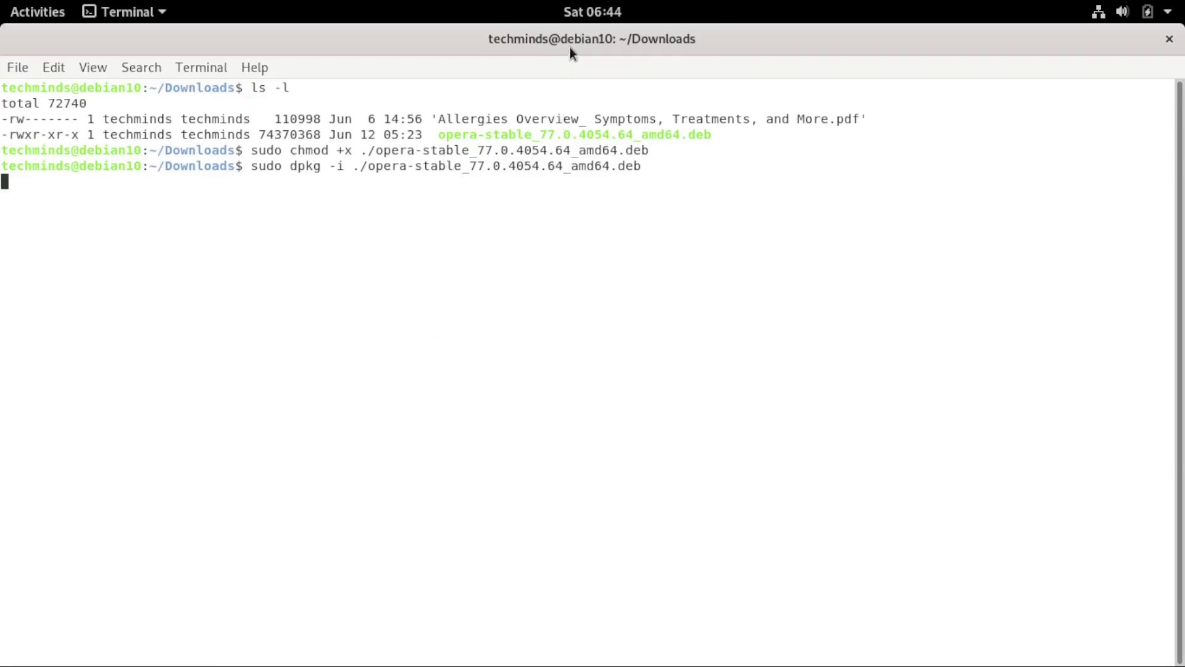
drag(573, 49, 590, 150)
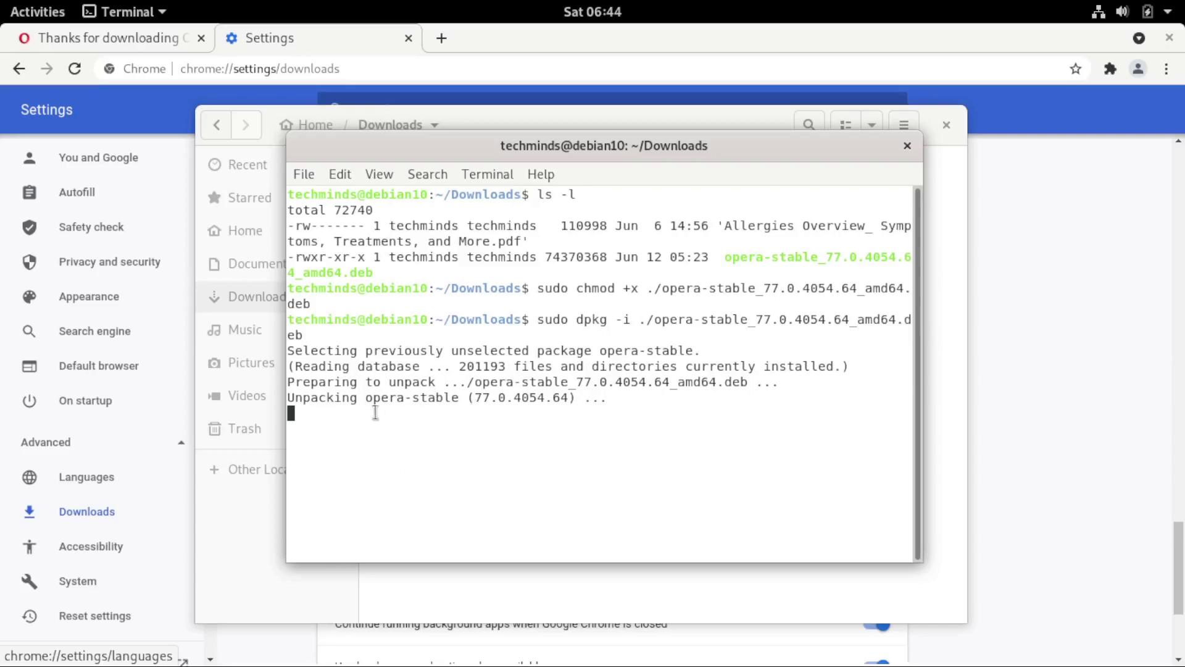
double_click(783, 150)
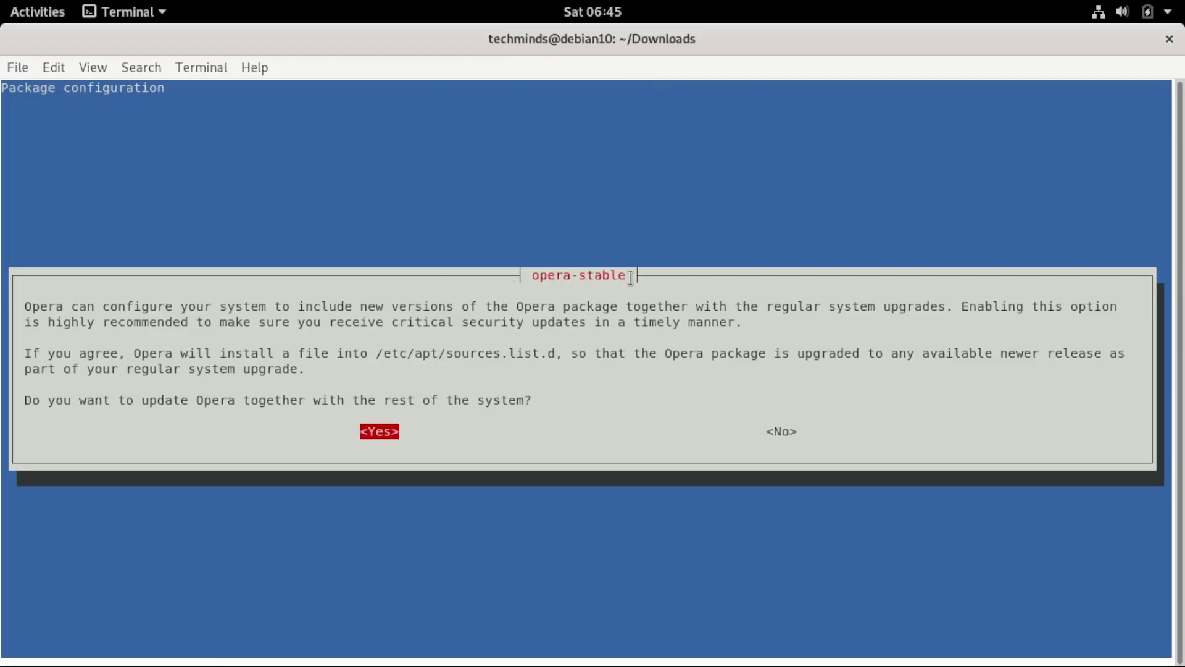
drag(579, 275, 632, 276)
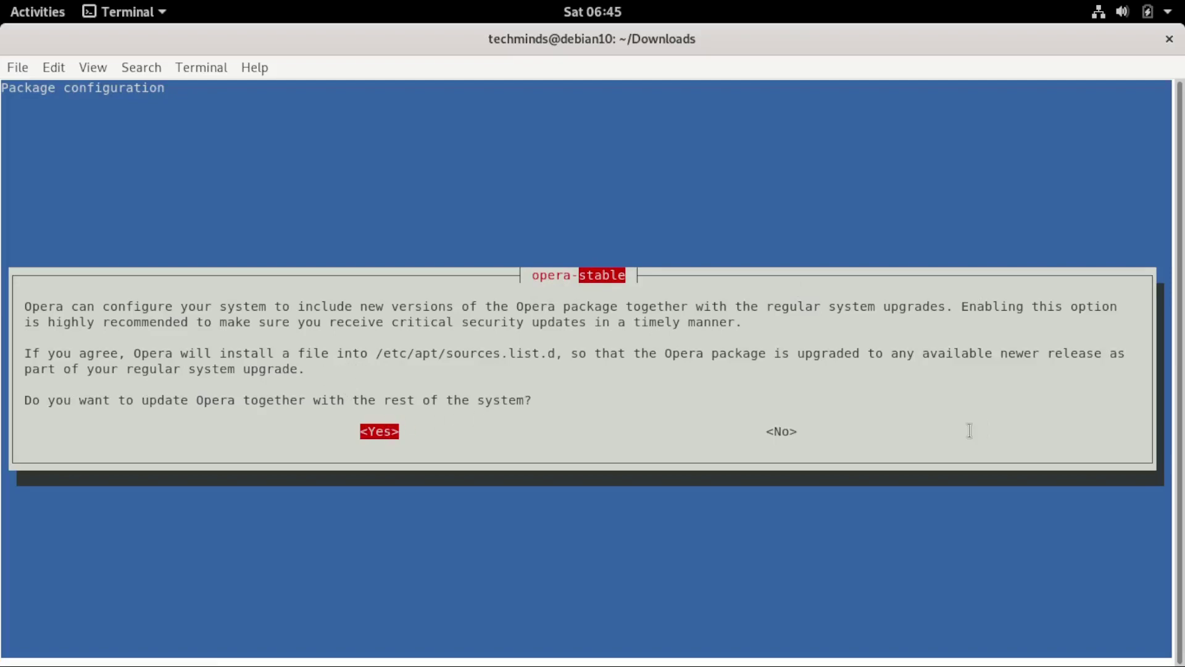
key(Tab)
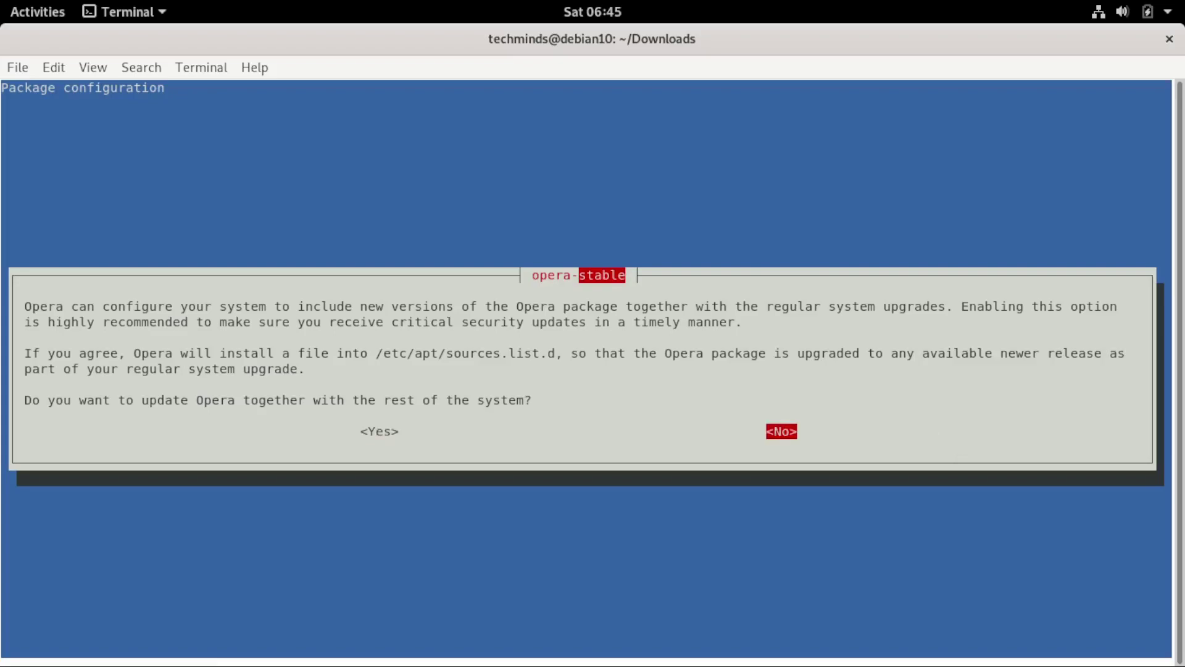
key(Tab)
key(Tab)
key(Tab)
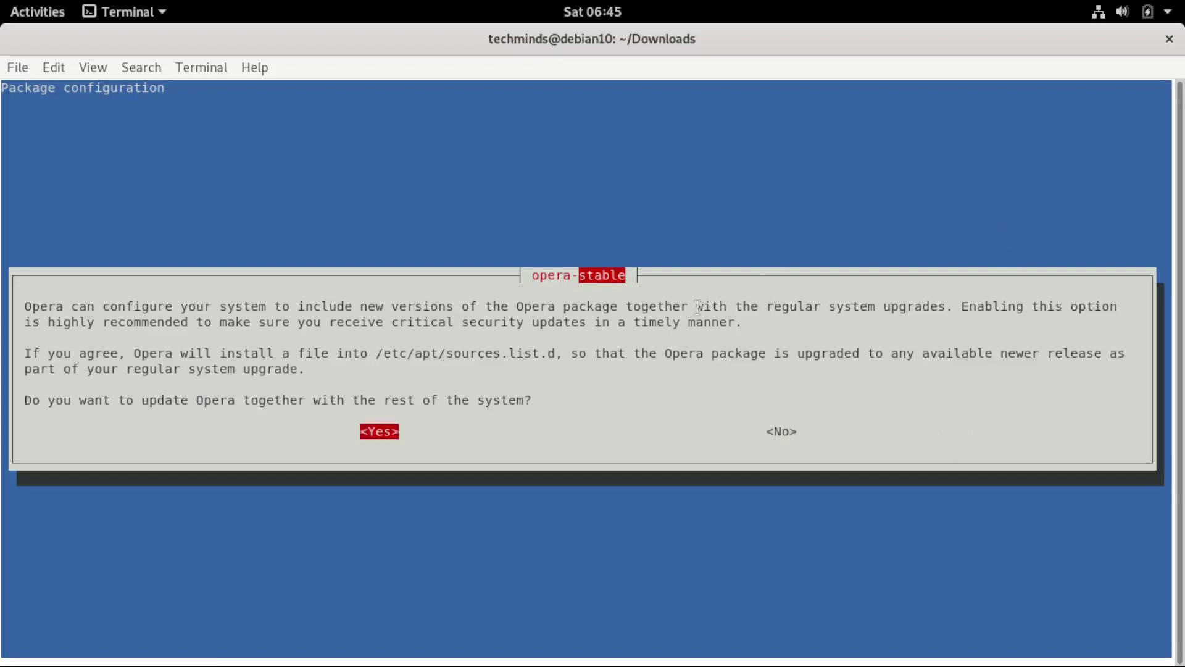